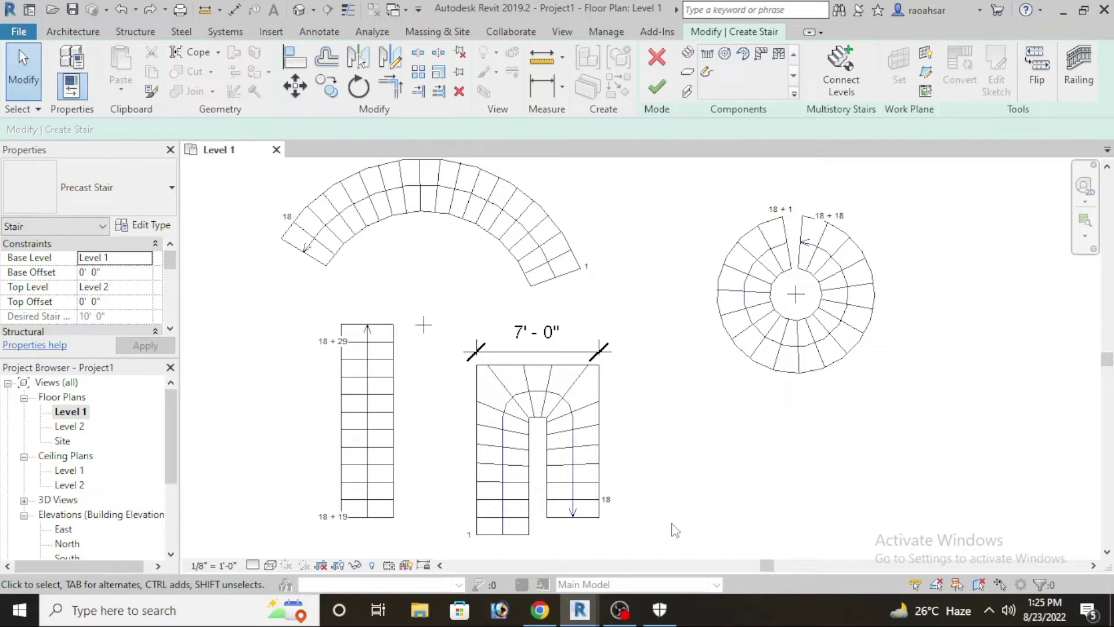
- Switch to the project with the empty Level 1 plan and start a new Stair
{"action": "mouse_move", "coordinate": [587, 623]}
{"action": "left_click", "coordinate": [654, 545]}
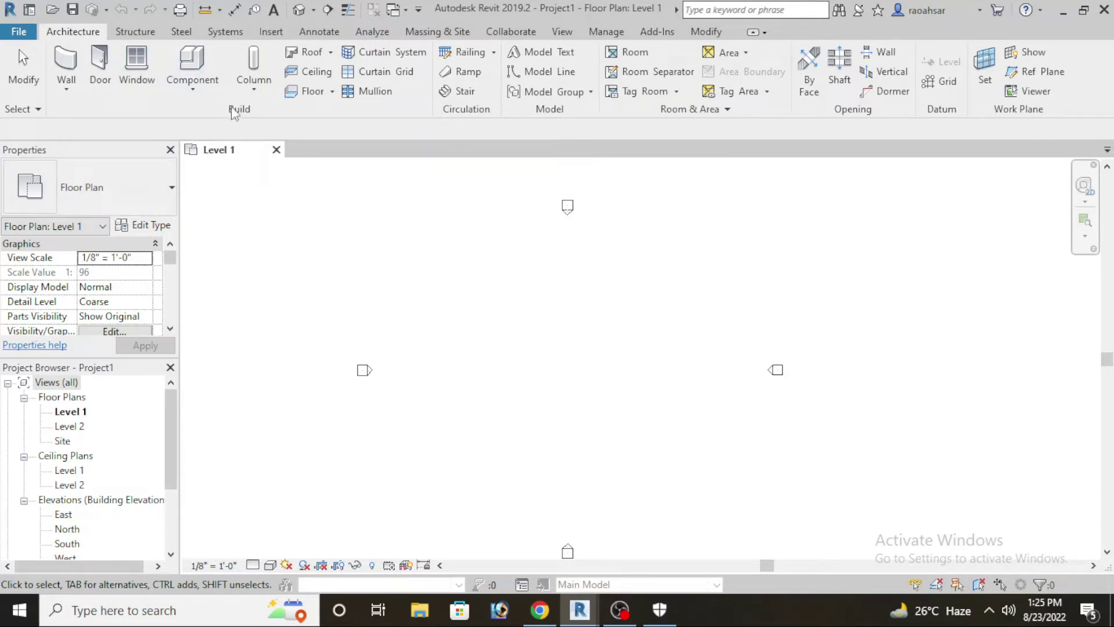
{"action": "left_click", "coordinate": [457, 92]}
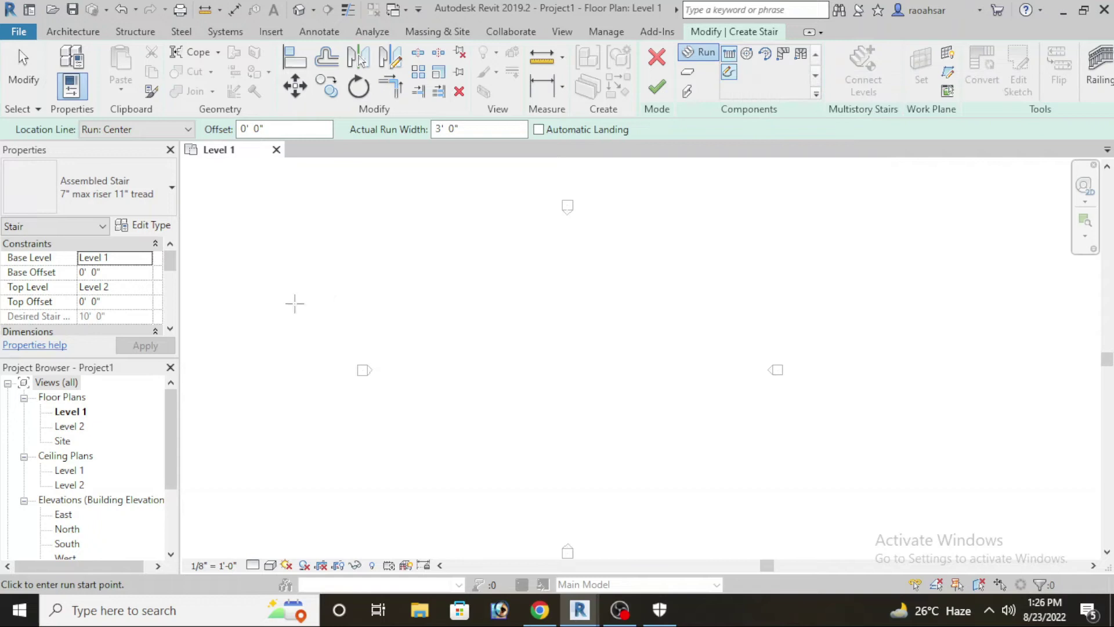
- Change the stair type's Minimum Tread Depth from 0' 11" to 0' 10" in Type Properties and apply it
{"action": "left_click", "coordinate": [152, 230]}
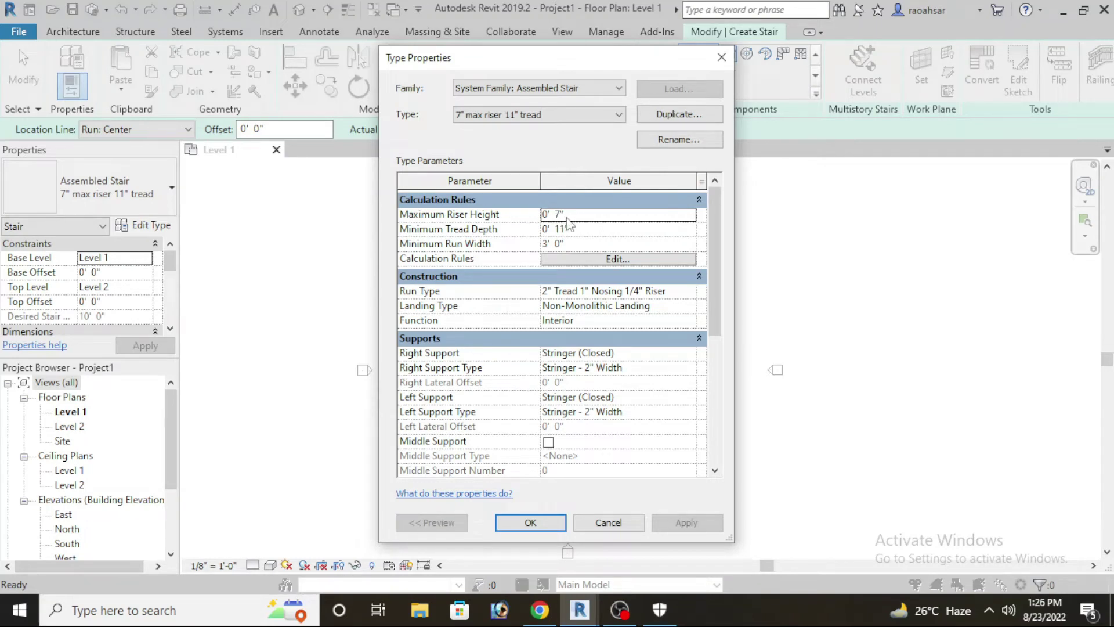
{"action": "left_click", "coordinate": [575, 216]}
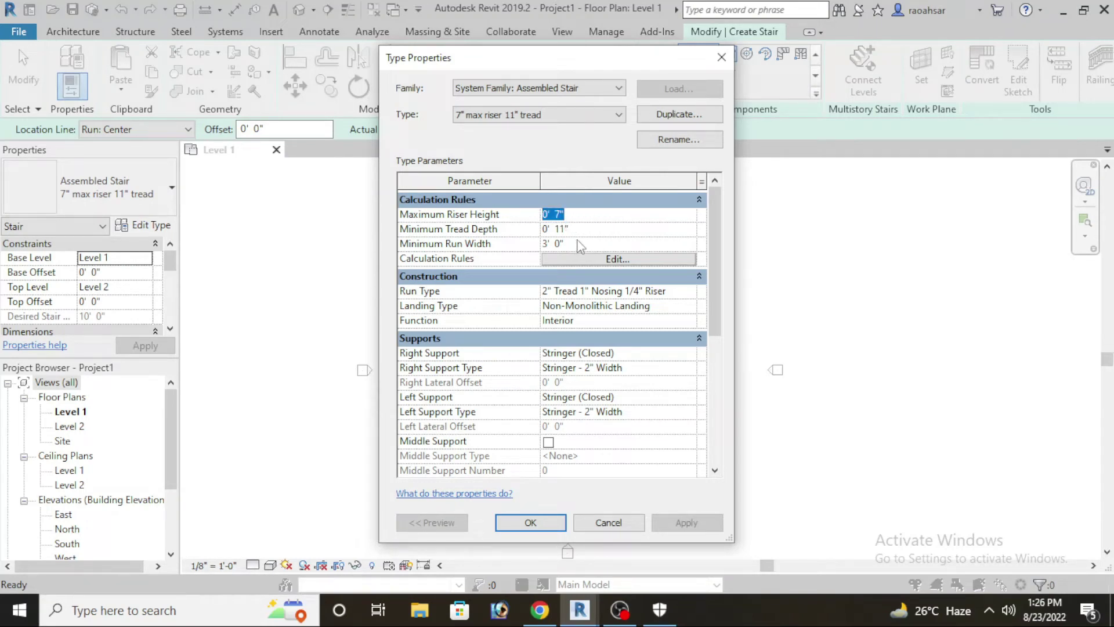
{"action": "left_click", "coordinate": [577, 229]}
{"action": "left_click_drag", "start_coordinate": [577, 230], "coordinate": [544, 228]}
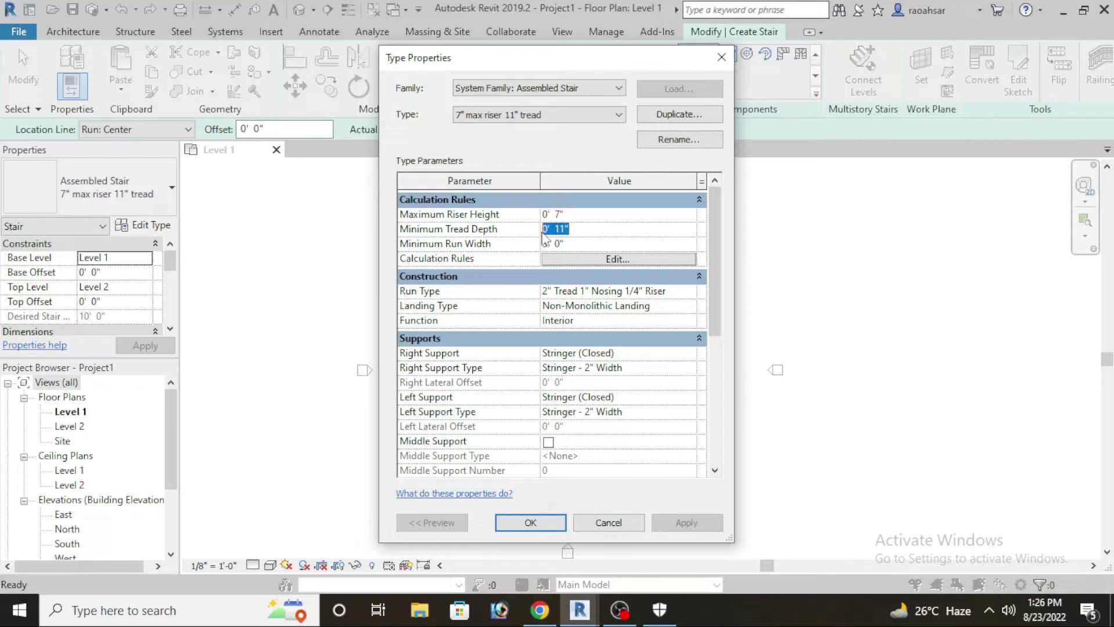
{"action": "type", "text": "0"}
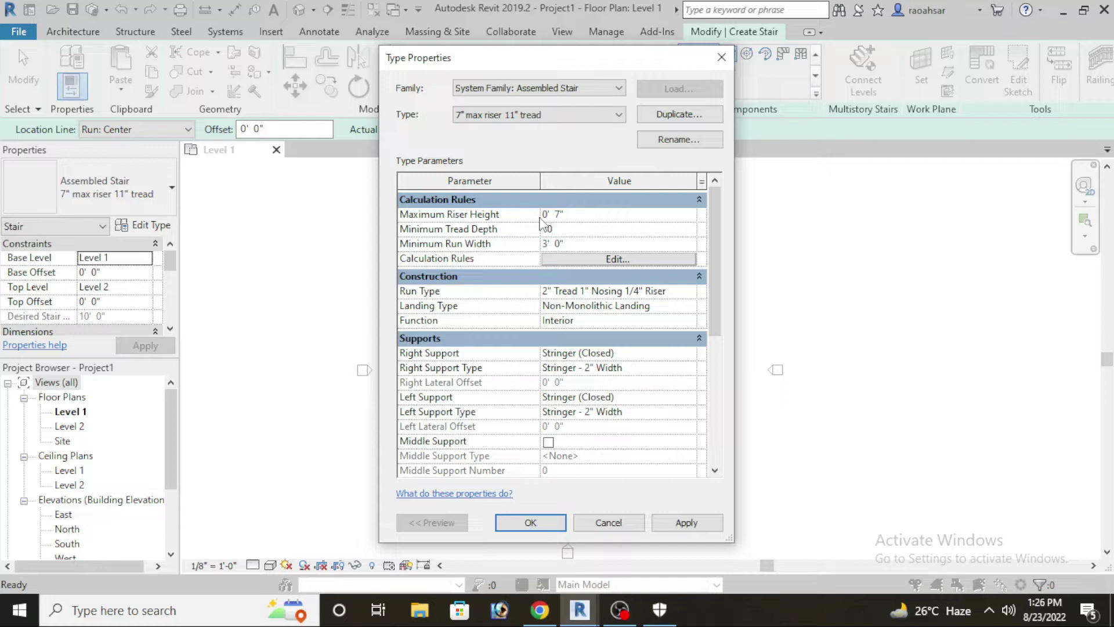
{"action": "type", "text": "\""}
{"action": "left_click", "coordinate": [571, 244]}
{"action": "left_click", "coordinate": [571, 245]}
{"action": "left_click", "coordinate": [681, 524]}
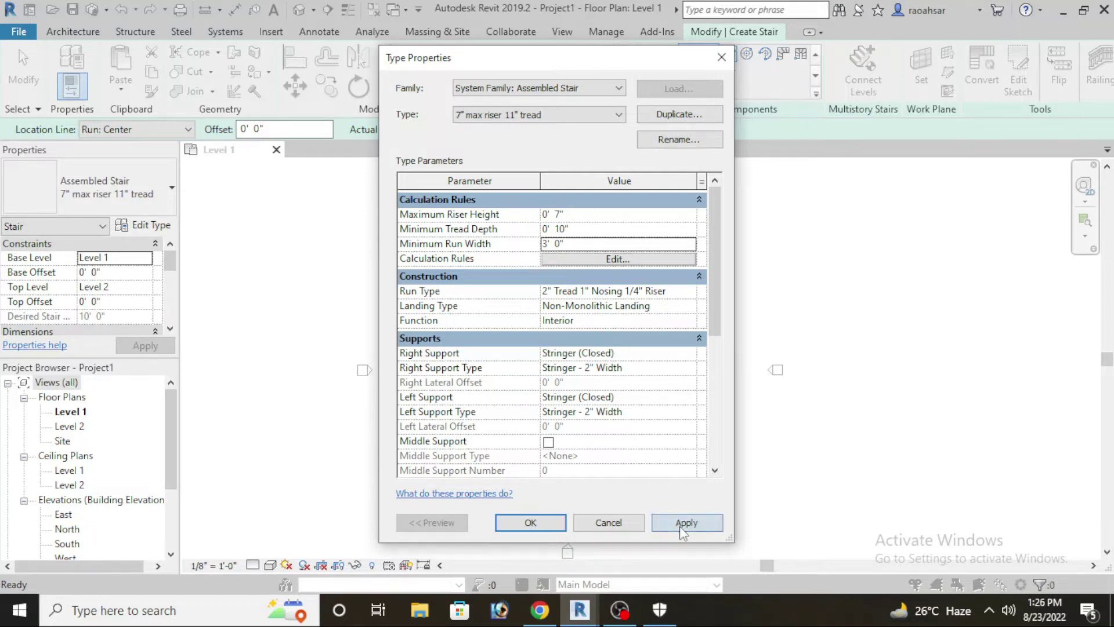
{"action": "left_click", "coordinate": [529, 524]}
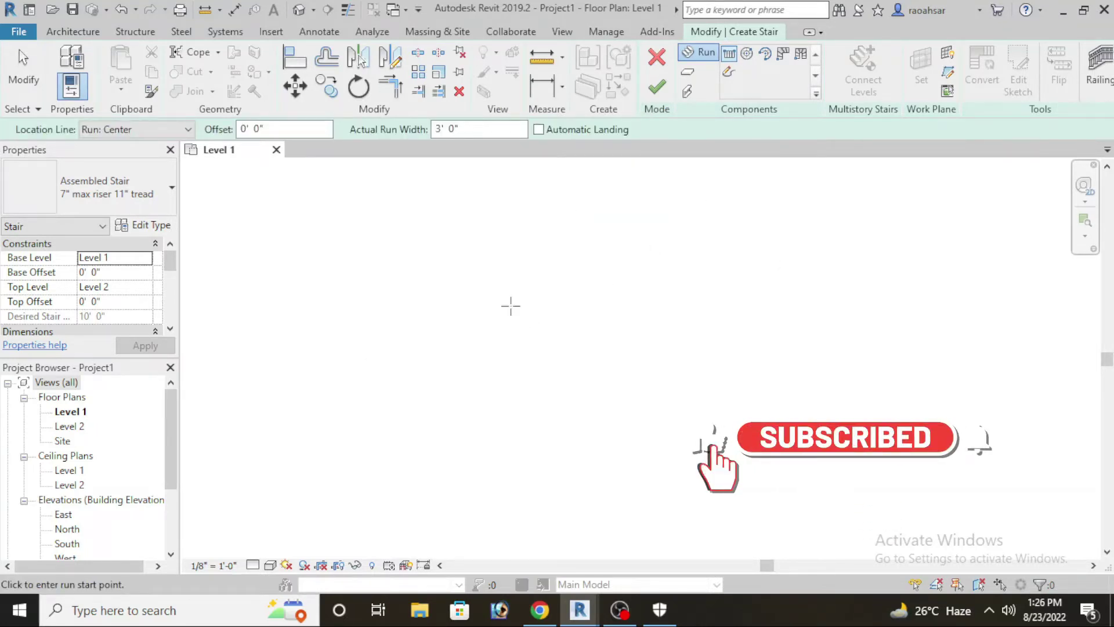
- Draw a straight horizontal run of 12 risers, 10' - 1" long and 3' - 0" wide
{"action": "left_click", "coordinate": [500, 305]}
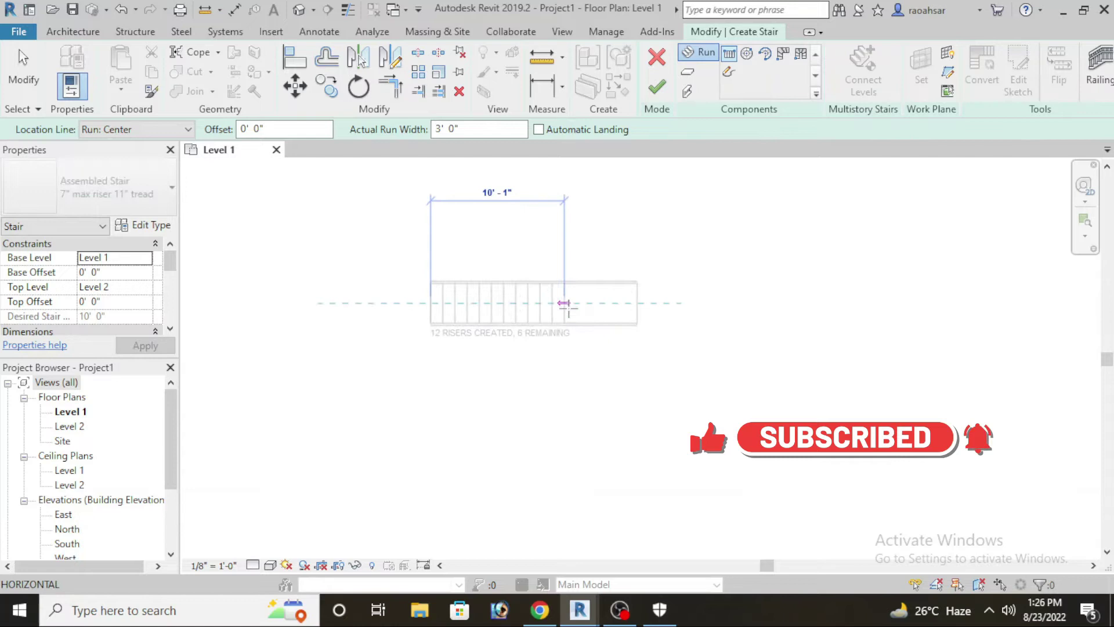
{"action": "middle_click_drag", "start_coordinate": [564, 327], "coordinate": [598, 316]}
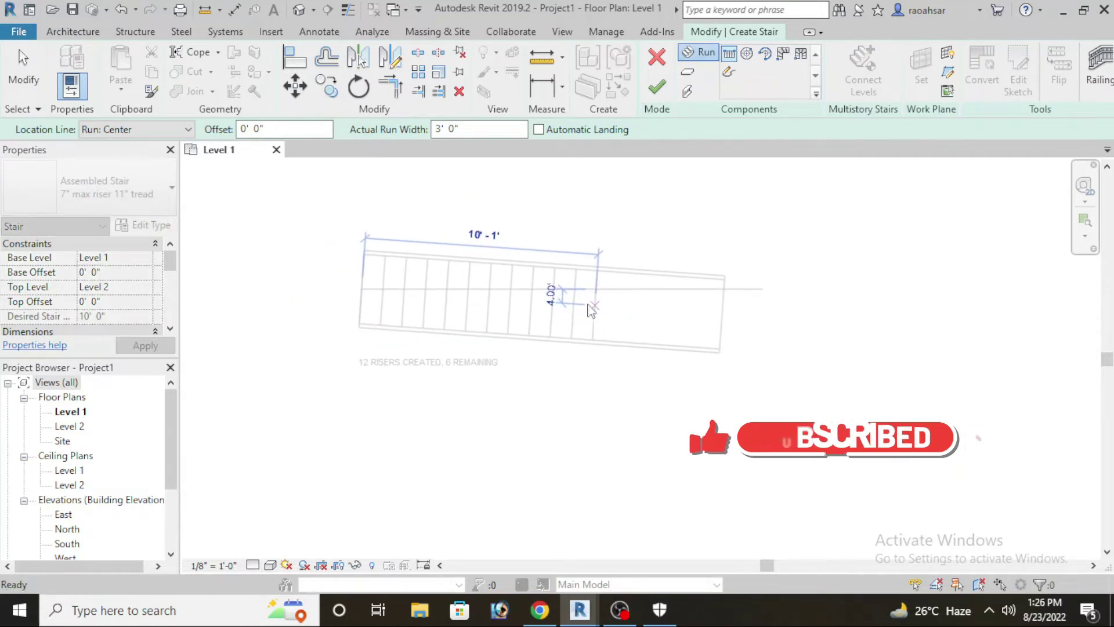
{"action": "scroll", "coordinate": [582, 298], "scroll_direction": "up", "scroll_amount": 2}
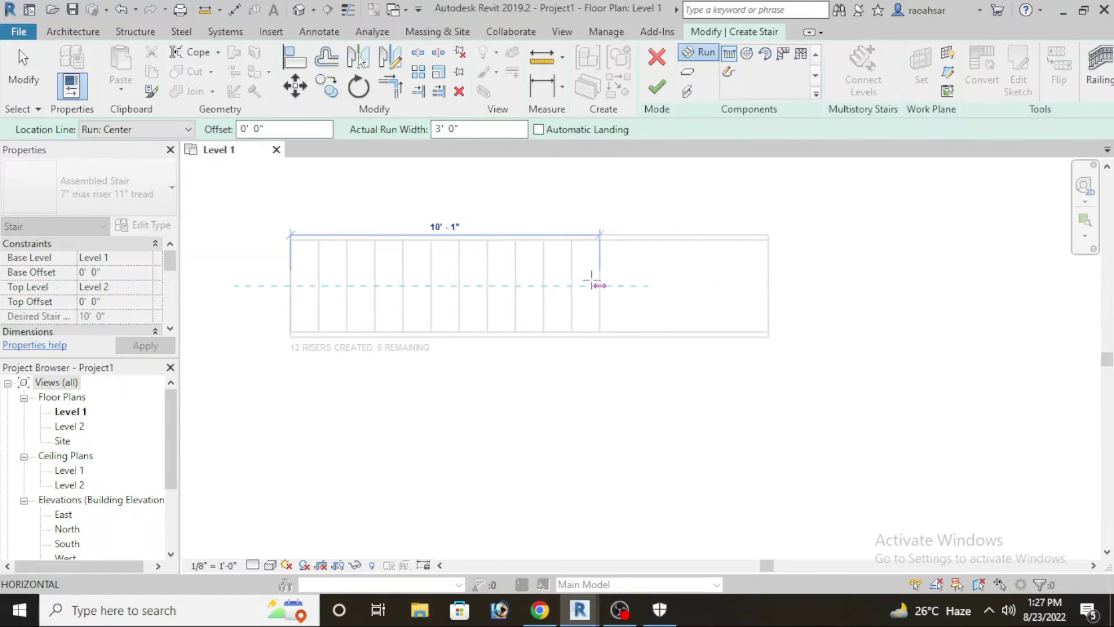
{"action": "scroll", "coordinate": [603, 282], "scroll_direction": "up", "scroll_amount": 1}
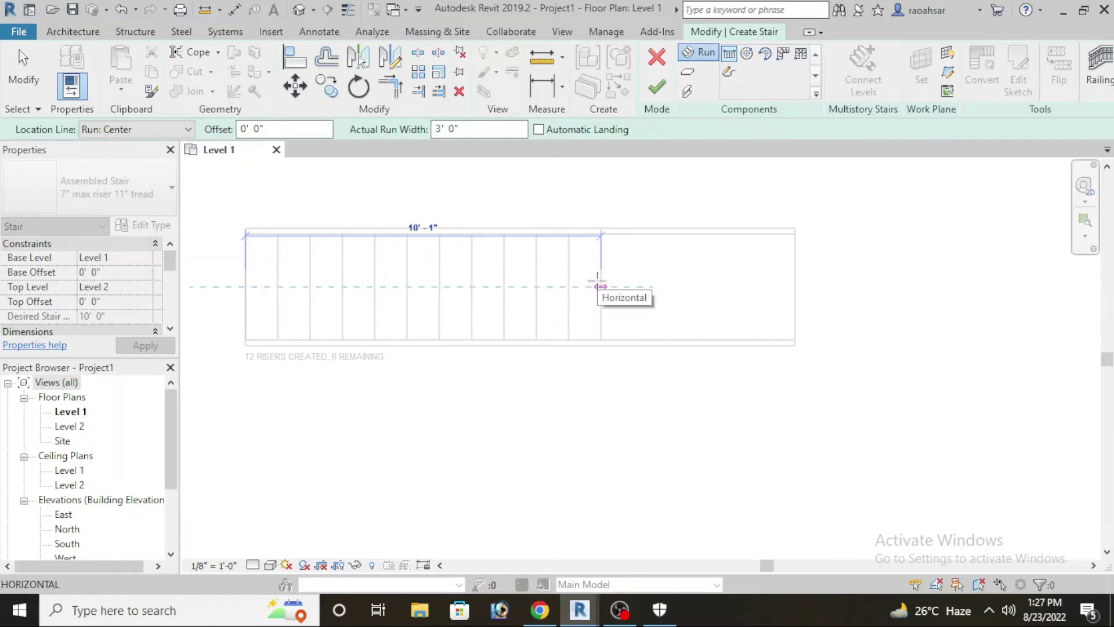
{"action": "left_click", "coordinate": [600, 286]}
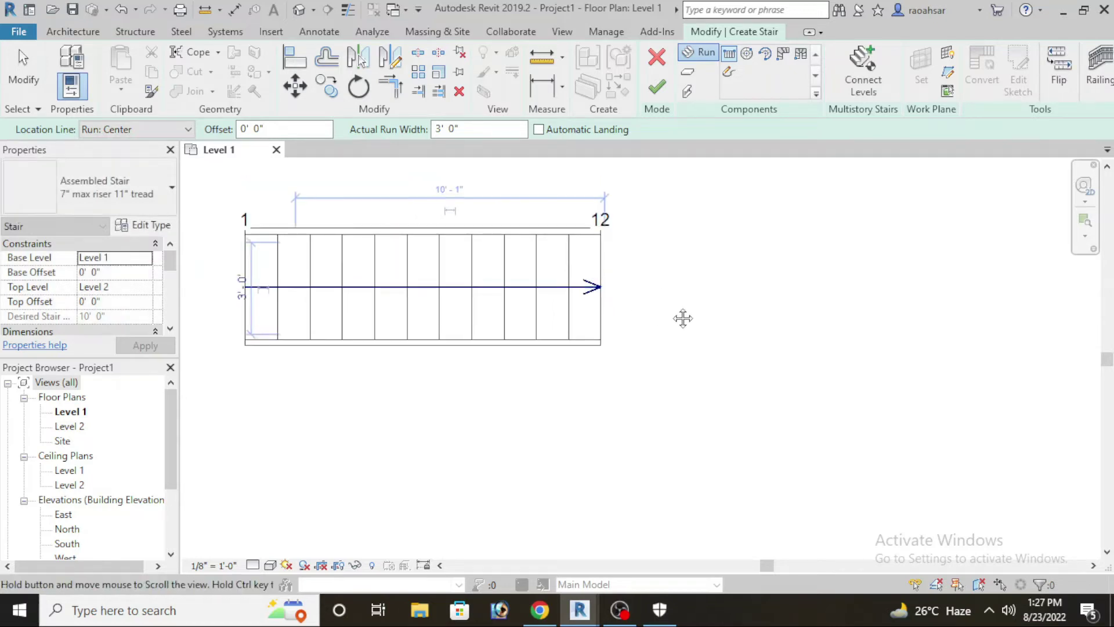
{"action": "middle_click_drag", "start_coordinate": [683, 317], "coordinate": [763, 325]}
{"action": "scroll", "coordinate": [763, 325], "scroll_direction": "down", "scroll_amount": 1}
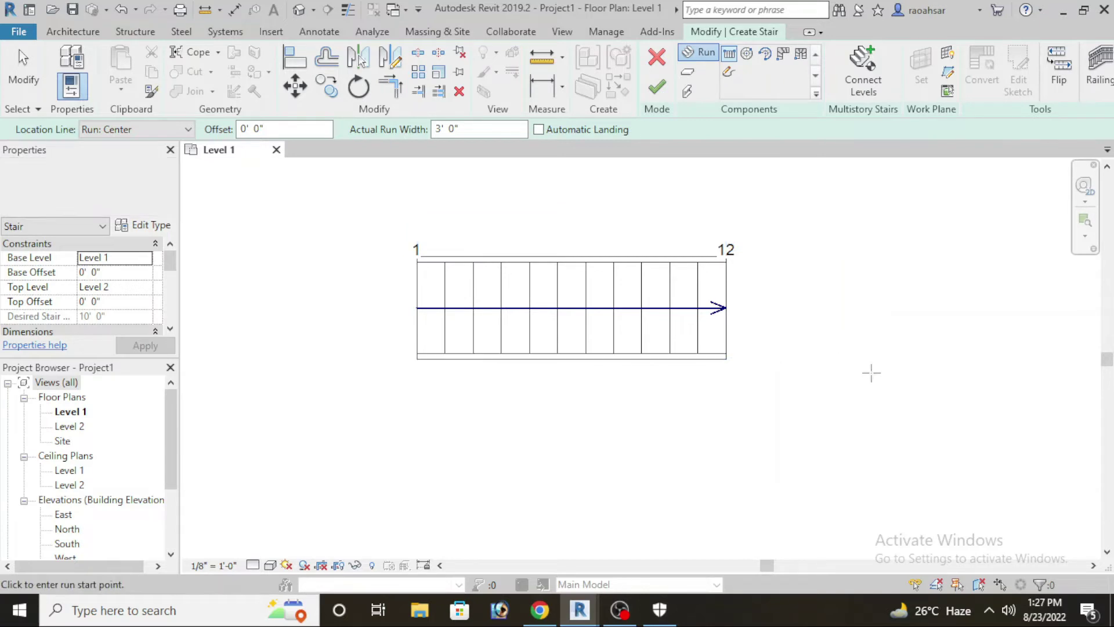
- End the straight run and place a Center-Ends Spiral run's centre point beside it
{"action": "middle_click_drag", "start_coordinate": [870, 373], "coordinate": [809, 340]}
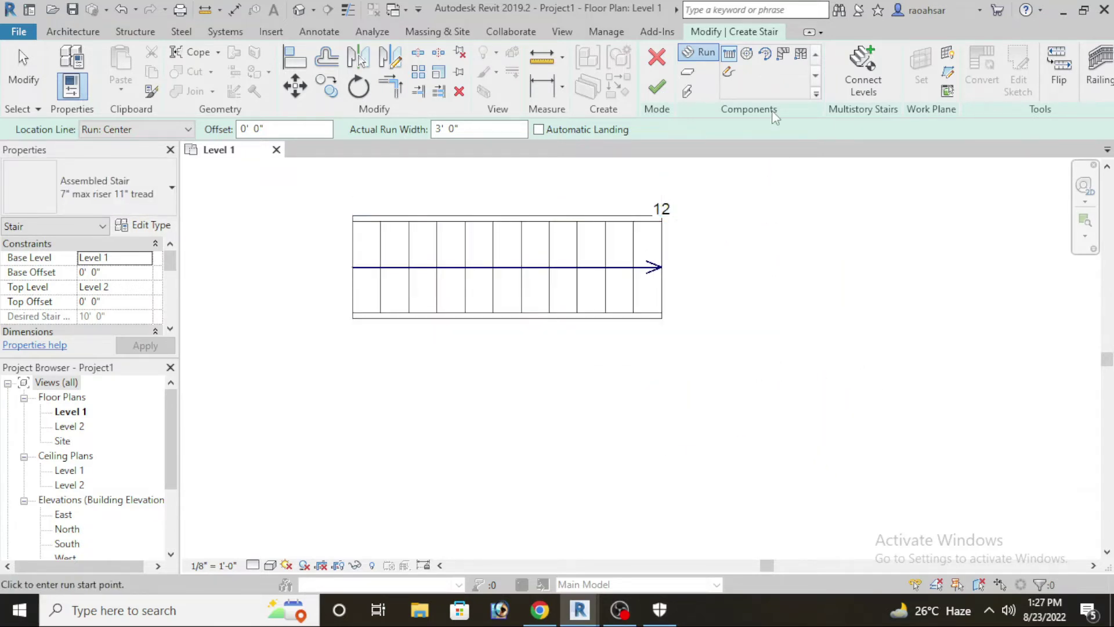
{"action": "key", "text": "Escape"}
{"action": "key", "text": "Escape"}
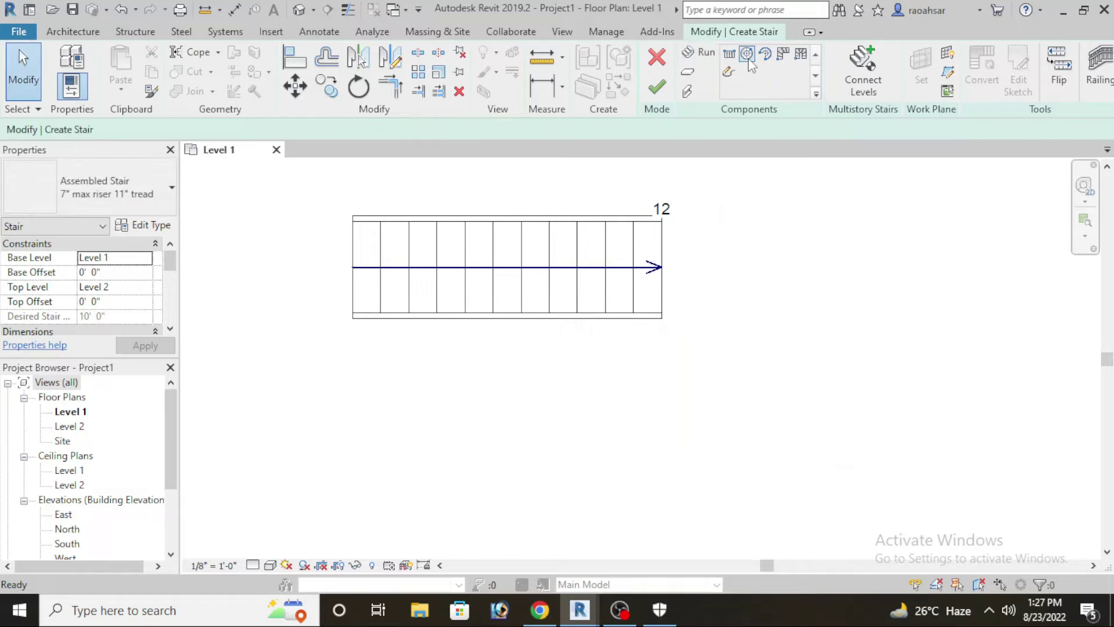
{"action": "left_click", "coordinate": [699, 52]}
{"action": "middle_click_drag", "start_coordinate": [773, 314], "coordinate": [743, 298]}
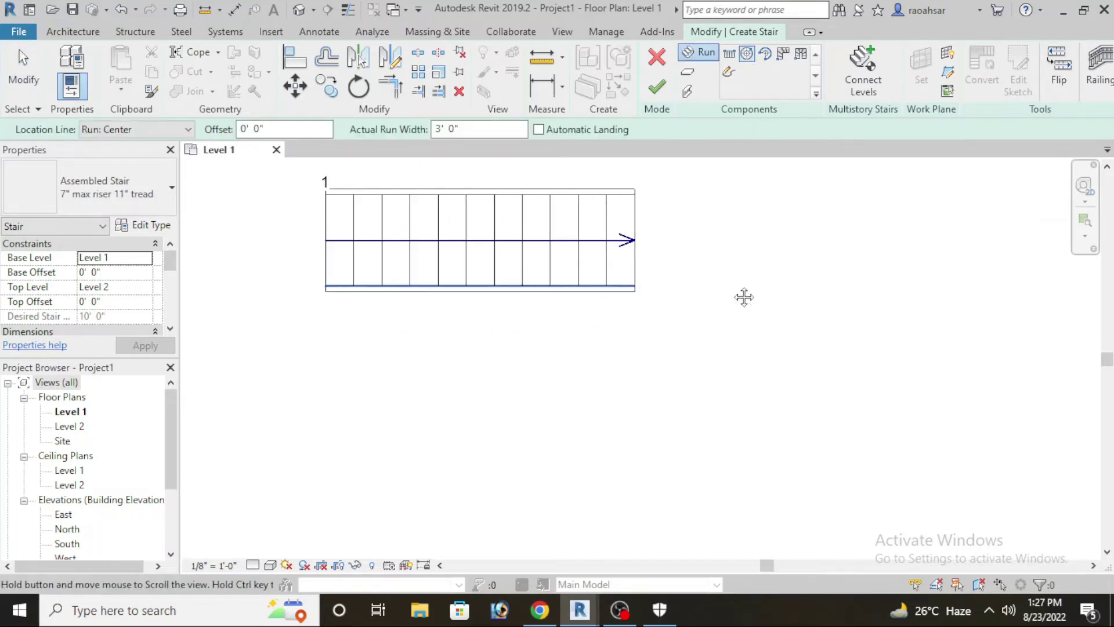
{"action": "left_click", "coordinate": [578, 238]}
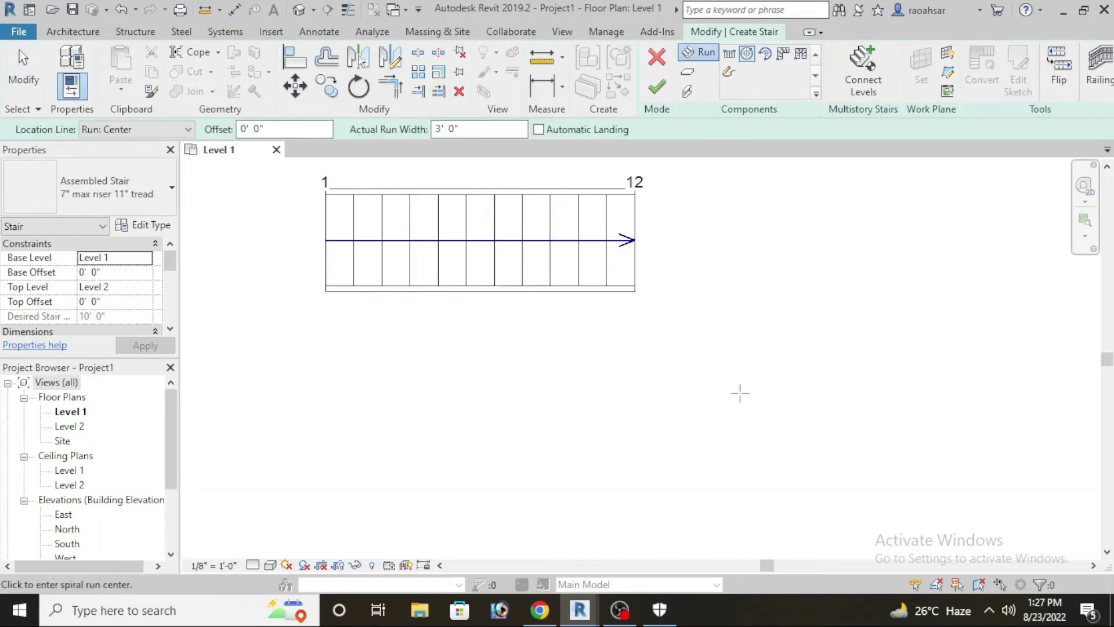
- Size the spiral into a semicircular run numbered risers 8 to 18, right of the straight run
{"action": "middle_click_drag", "start_coordinate": [740, 396], "coordinate": [682, 314]}
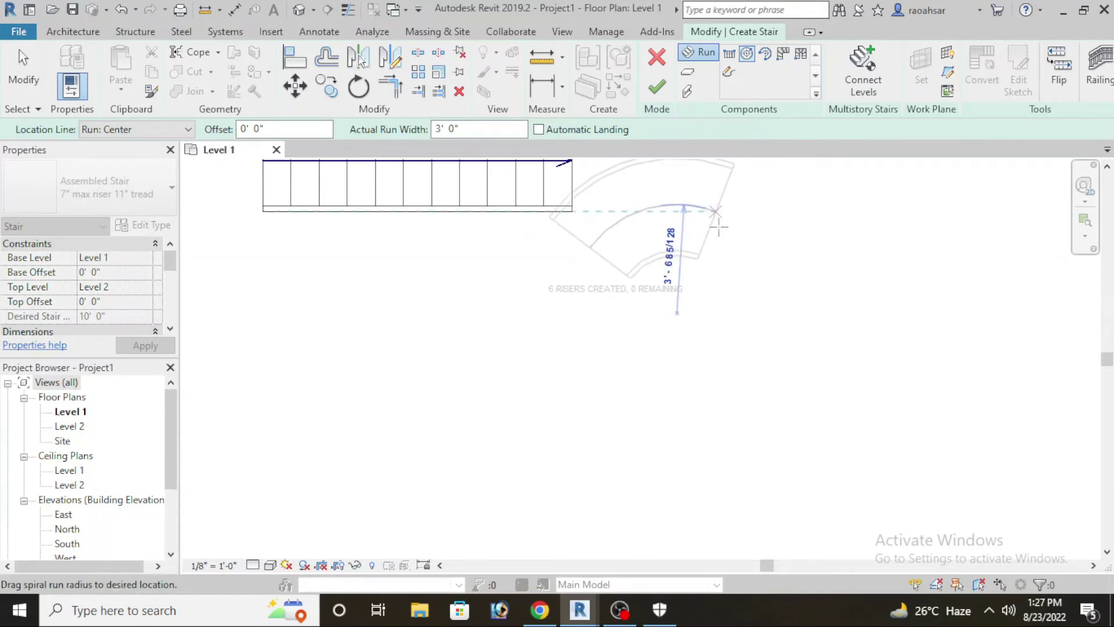
{"action": "middle_click_drag", "start_coordinate": [704, 221], "coordinate": [719, 290]}
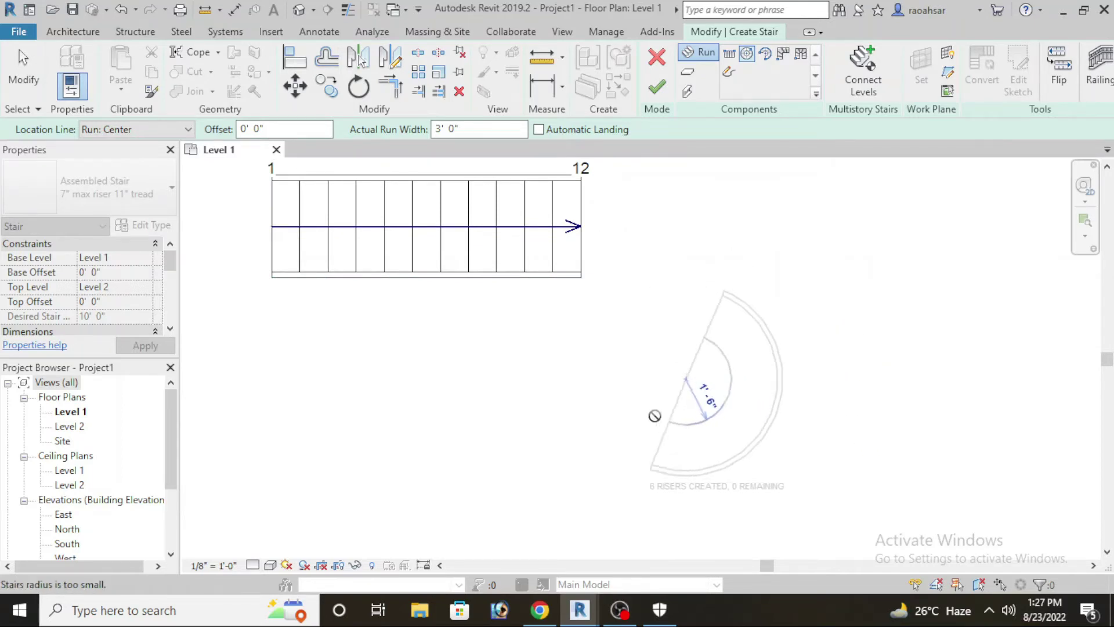
{"action": "scroll", "coordinate": [653, 401], "scroll_direction": "up", "scroll_amount": 5}
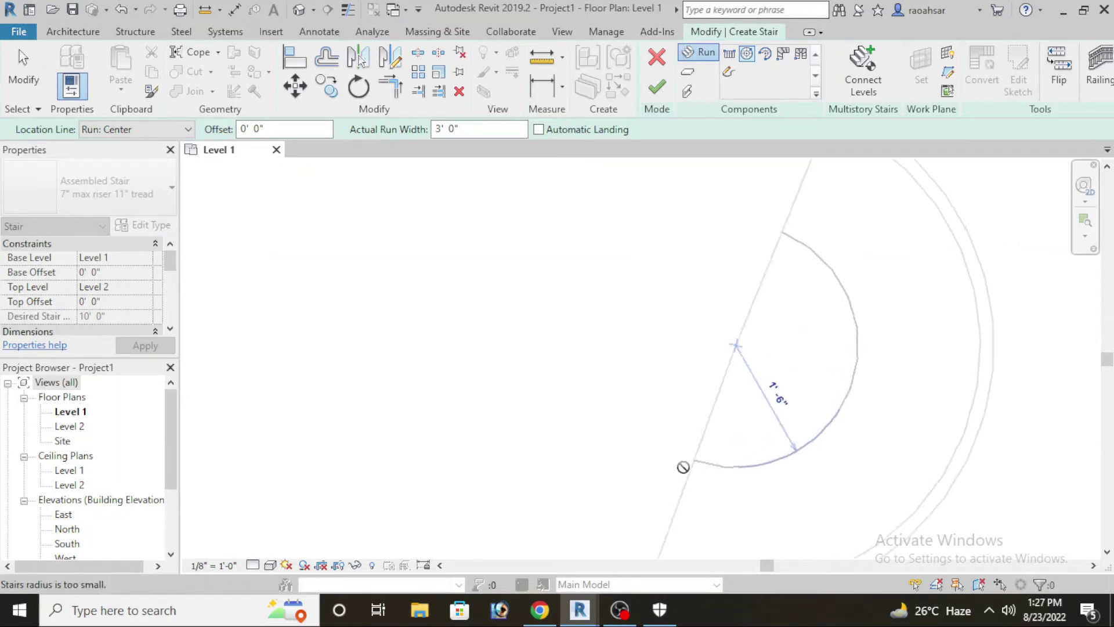
{"action": "scroll", "coordinate": [683, 473], "scroll_direction": "down", "scroll_amount": 3}
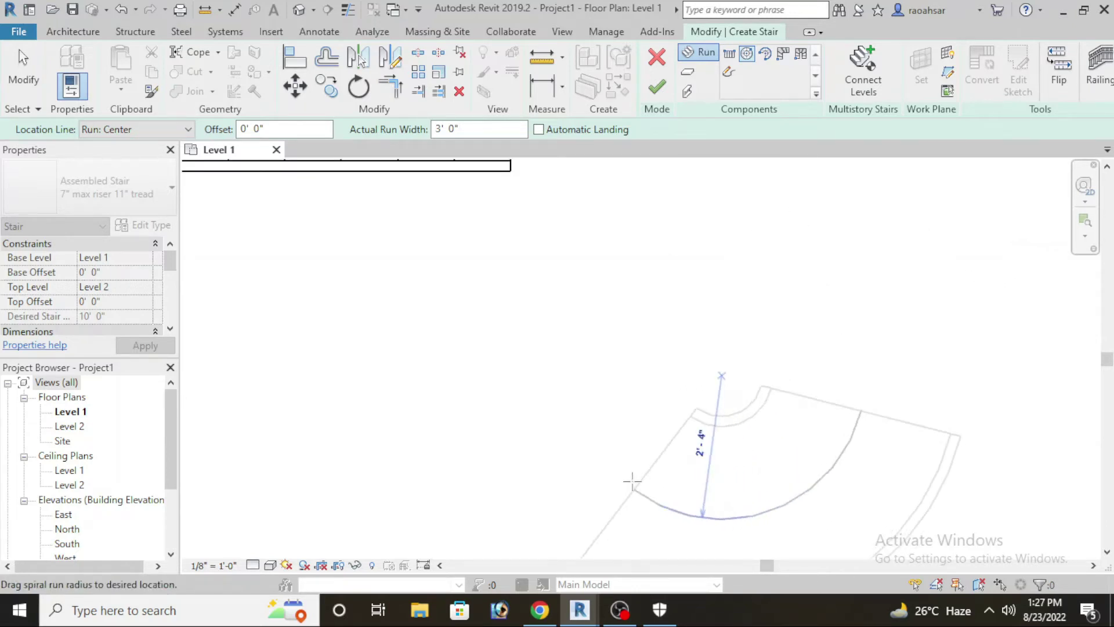
{"action": "middle_click_drag", "start_coordinate": [638, 482], "coordinate": [775, 444]}
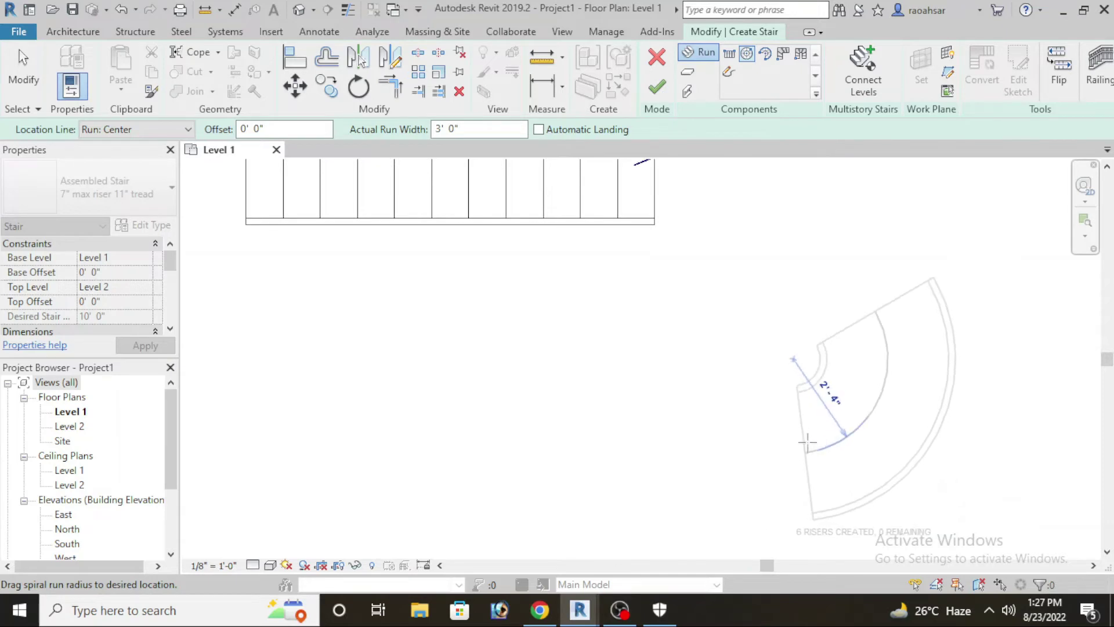
{"action": "middle_click_drag", "start_coordinate": [864, 400], "coordinate": [836, 357]}
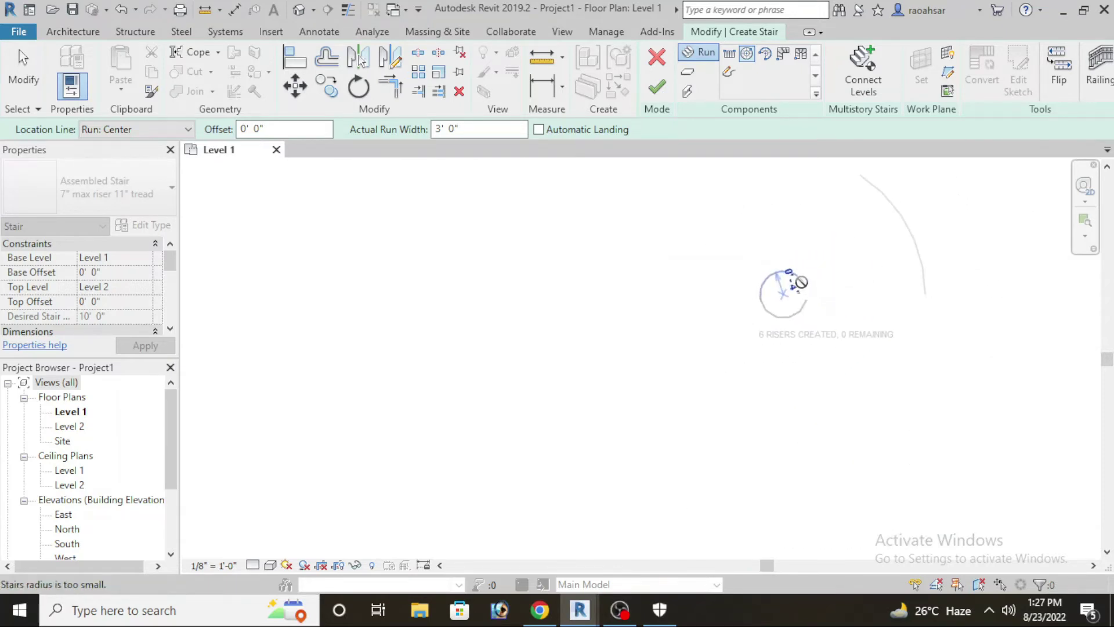
{"action": "scroll", "coordinate": [870, 293], "scroll_direction": "up", "scroll_amount": 3}
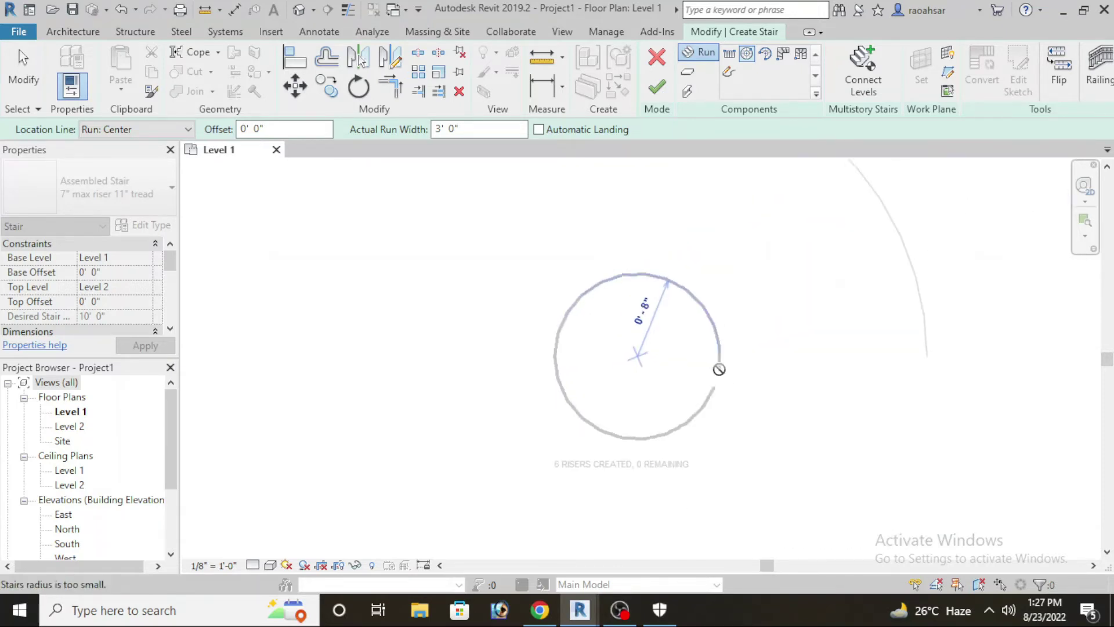
{"action": "scroll", "coordinate": [754, 377], "scroll_direction": "down", "scroll_amount": 3}
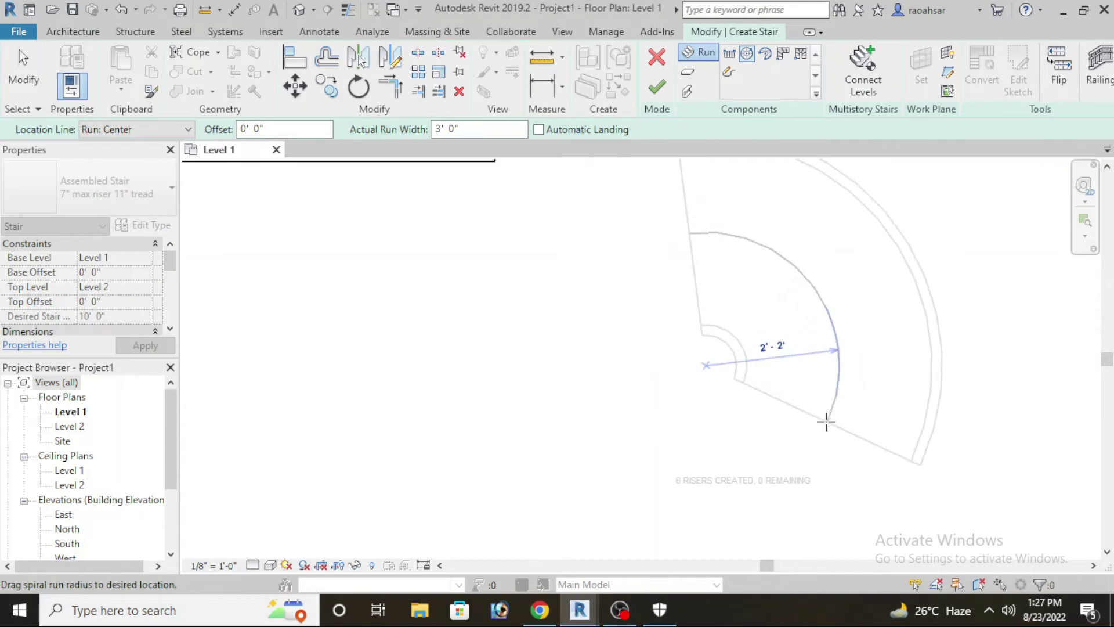
{"action": "scroll", "coordinate": [826, 422], "scroll_direction": "down", "scroll_amount": 2}
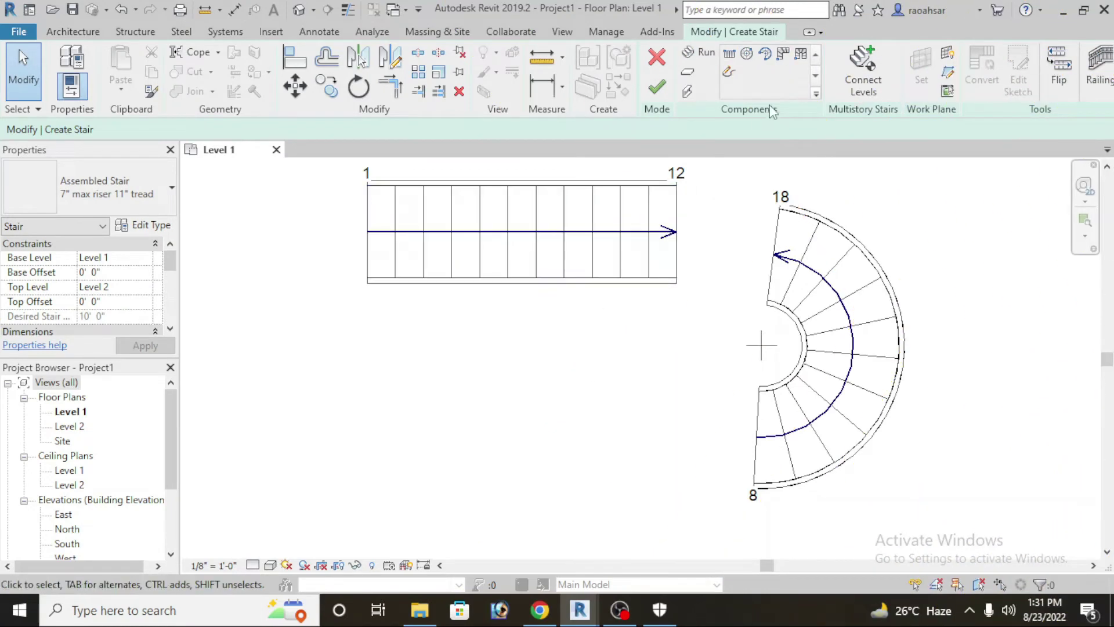
{"action": "left_click", "coordinate": [783, 53]}
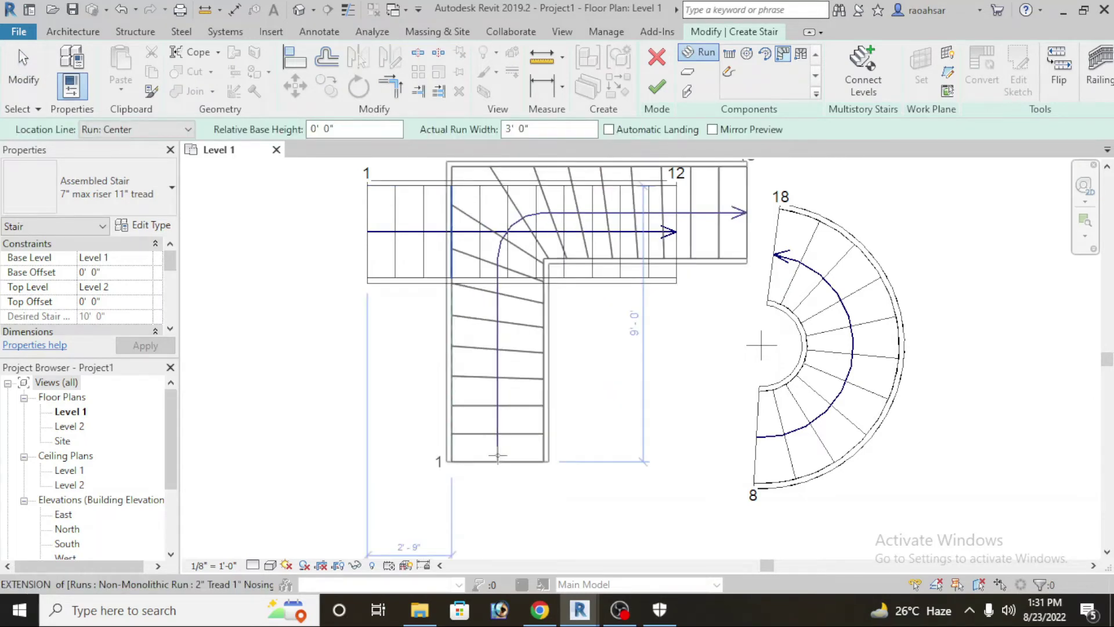
- Place an L-shaped winder run with risers 1 to 18 below the straight run, then end the tool
{"action": "scroll", "coordinate": [499, 460], "scroll_direction": "down", "scroll_amount": 3}
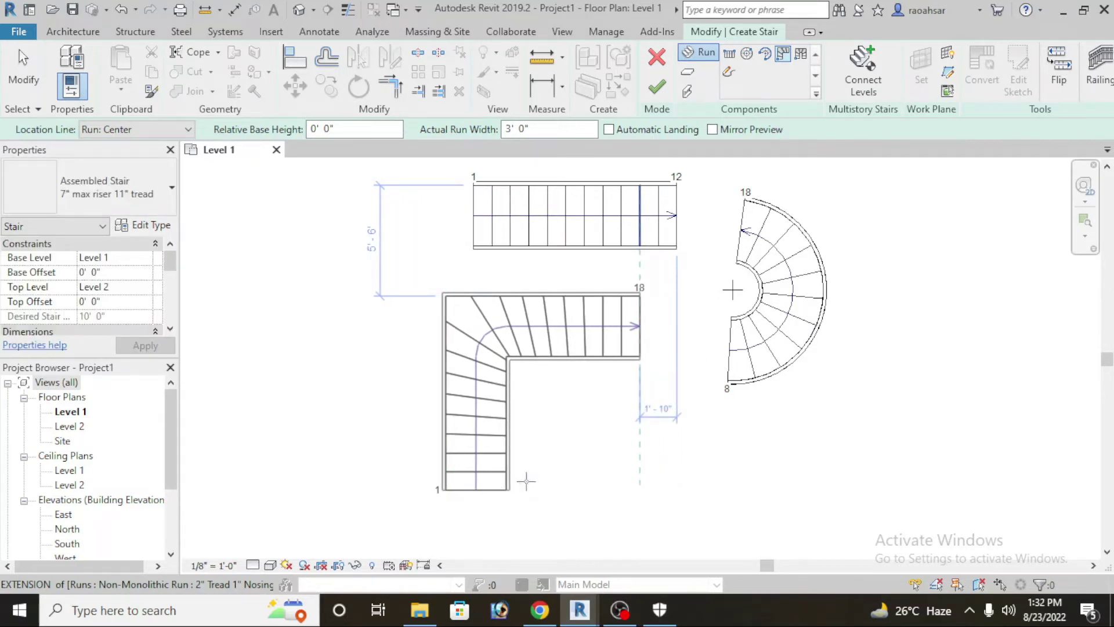
{"action": "left_click", "coordinate": [526, 481]}
{"action": "key", "text": "Escape"}
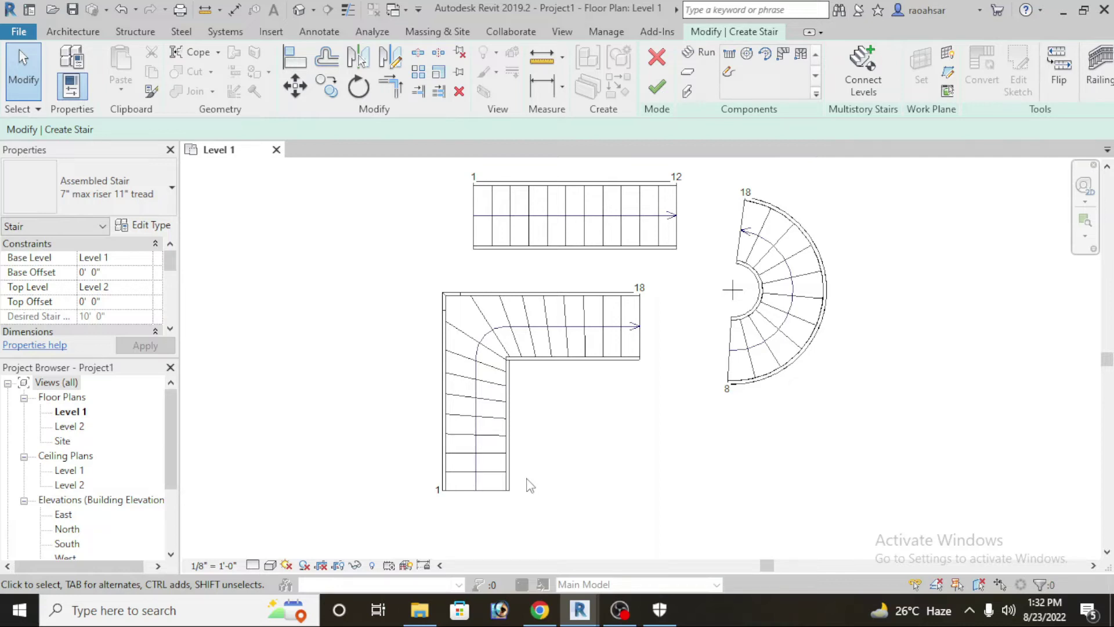
- Stretch the L-shaped winder's upper leg to 11' - 5 151/256", adding two risers (18 + 2)
{"action": "left_click", "coordinate": [587, 322]}
{"action": "scroll", "coordinate": [610, 471], "scroll_direction": "up", "scroll_amount": 1}
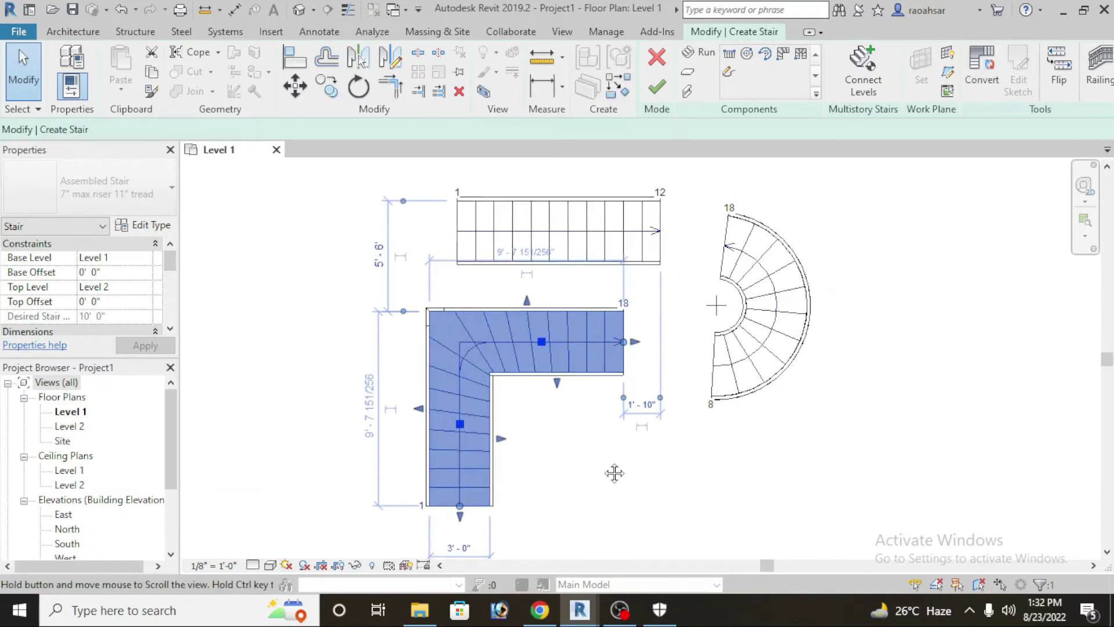
{"action": "scroll", "coordinate": [634, 343], "scroll_direction": "up", "scroll_amount": 1}
{"action": "scroll", "coordinate": [634, 344], "scroll_direction": "up", "scroll_amount": 2}
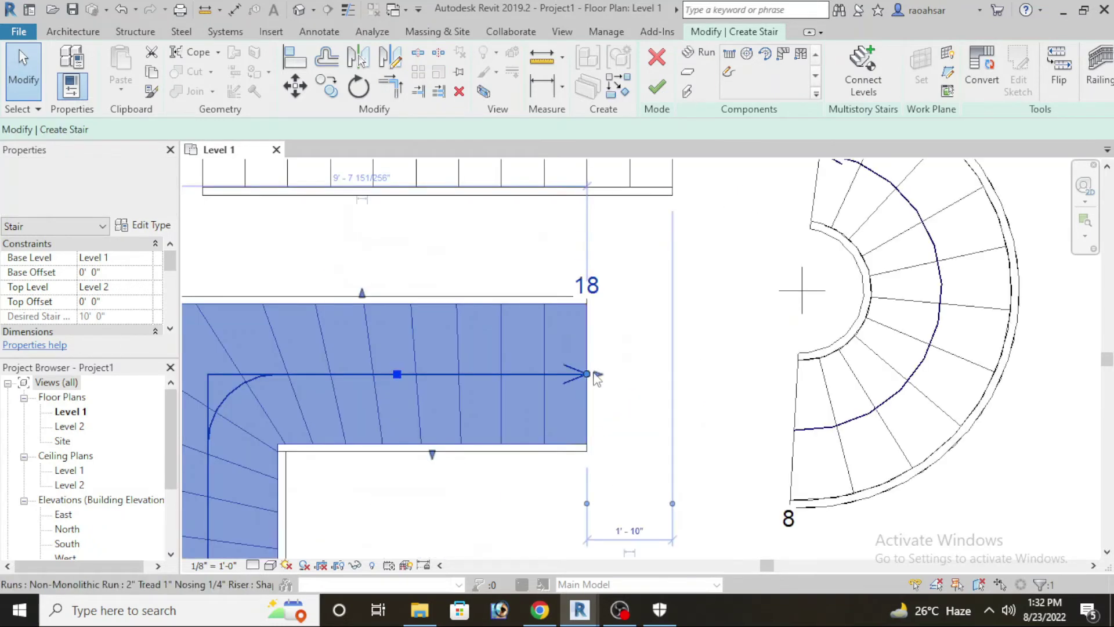
{"action": "left_click_drag", "start_coordinate": [617, 376], "coordinate": [672, 374]}
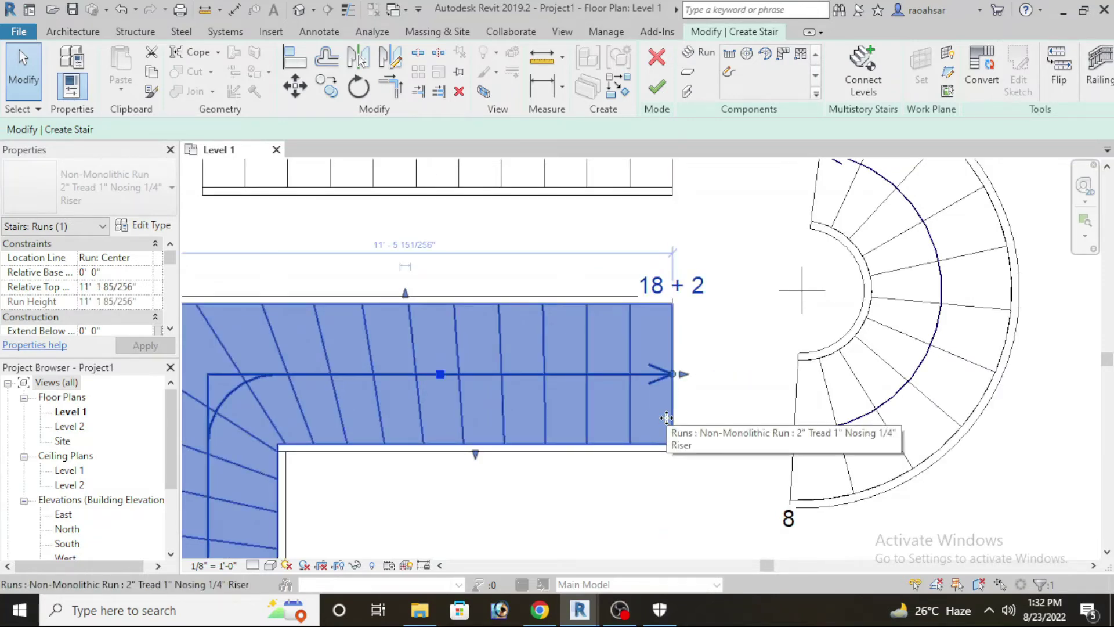
{"action": "scroll", "coordinate": [629, 373], "scroll_direction": "down", "scroll_amount": 1}
{"action": "scroll", "coordinate": [635, 454], "scroll_direction": "down", "scroll_amount": 1}
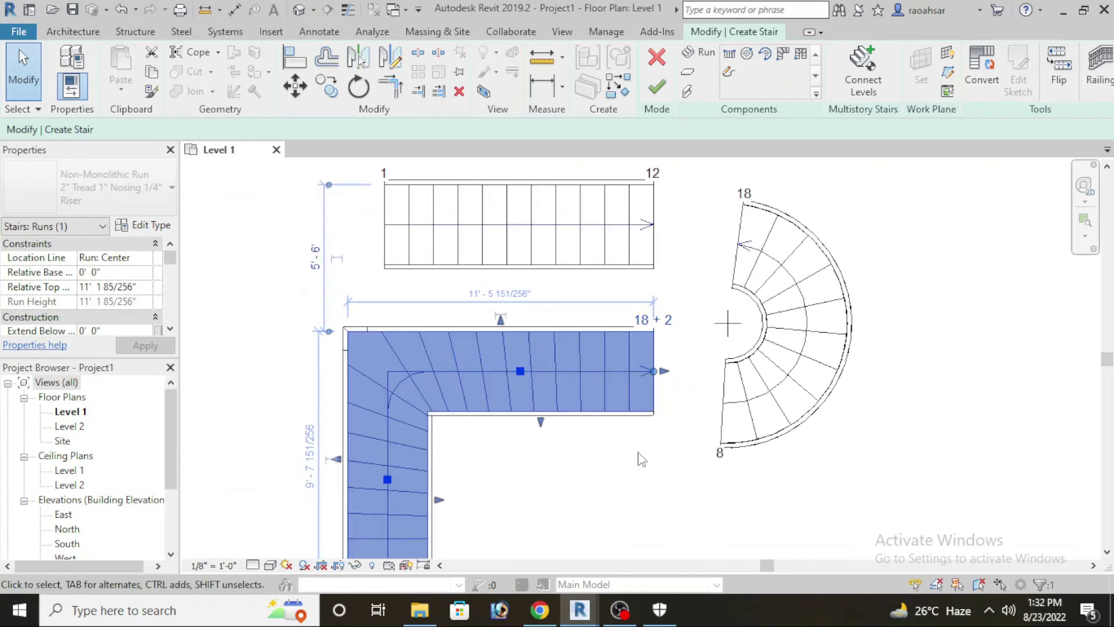
{"action": "scroll", "coordinate": [673, 488], "scroll_direction": "down", "scroll_amount": 1}
{"action": "middle_click_drag", "start_coordinate": [673, 488], "coordinate": [686, 430]}
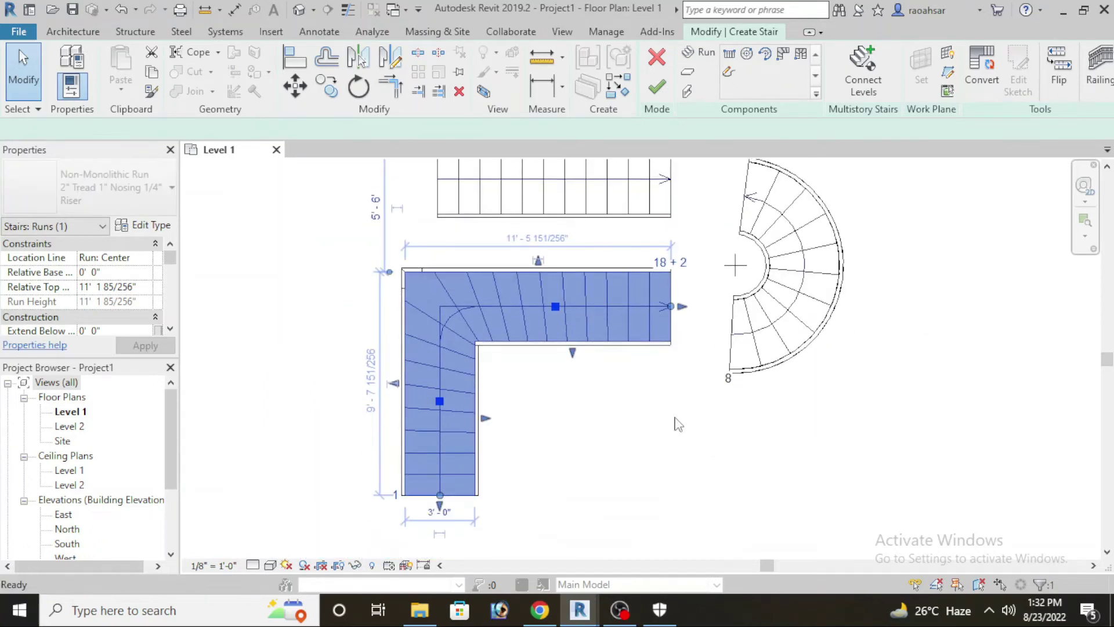
{"action": "left_click", "coordinate": [678, 423]}
{"action": "middle_click_drag", "start_coordinate": [868, 317], "coordinate": [863, 328]}
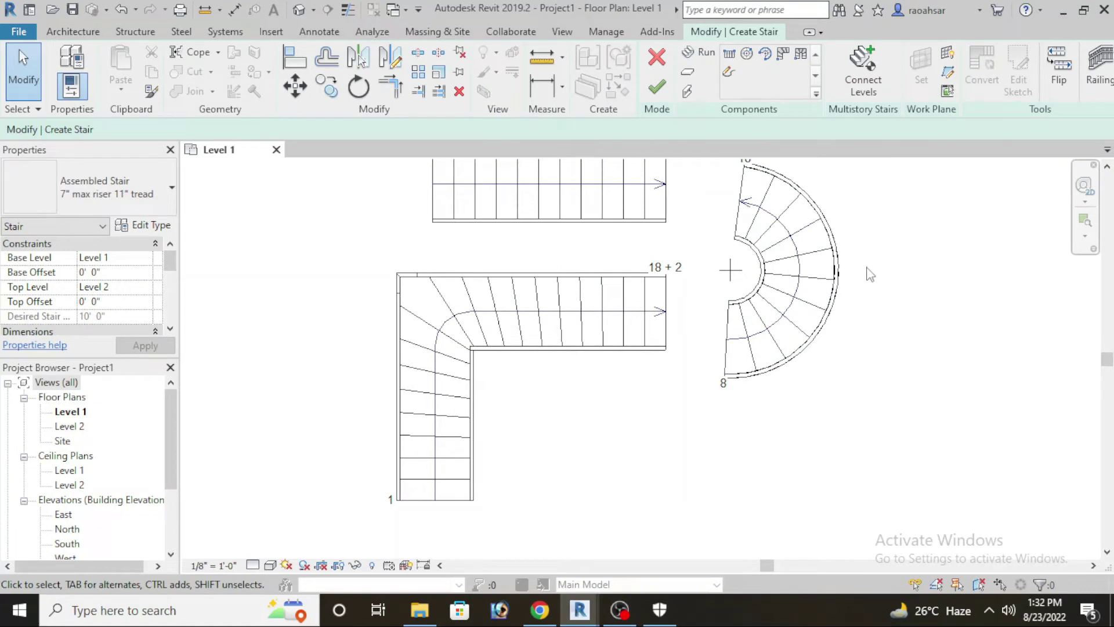
- Place a U-shaped winder run below and right of the spiral run
{"action": "left_click", "coordinate": [802, 57]}
{"action": "scroll", "coordinate": [708, 390], "scroll_direction": "down", "scroll_amount": 2}
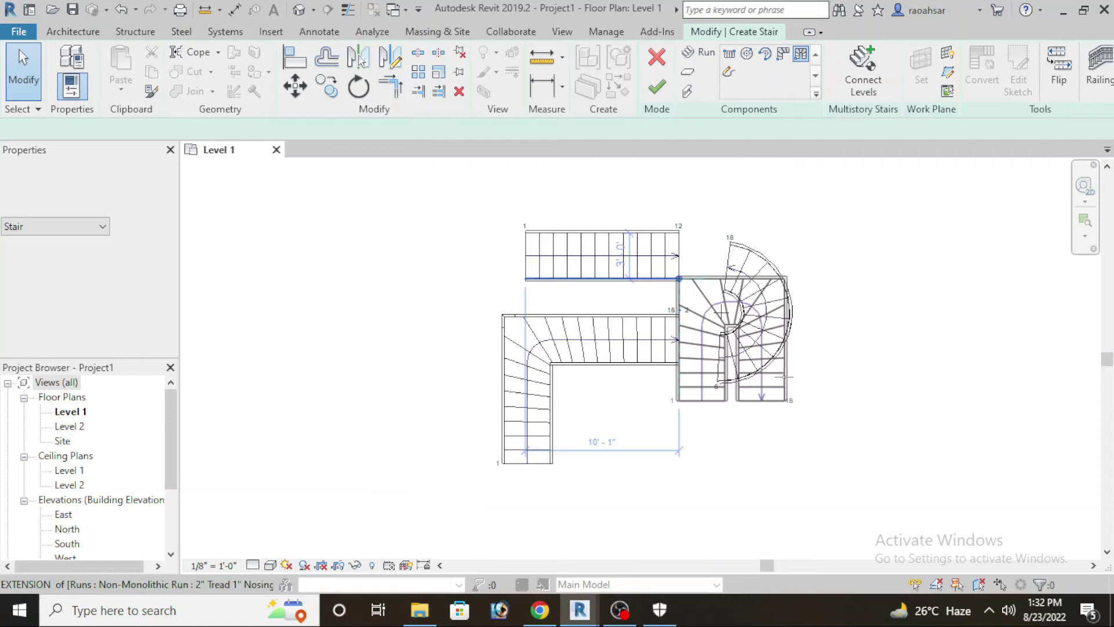
{"action": "left_click", "coordinate": [846, 436]}
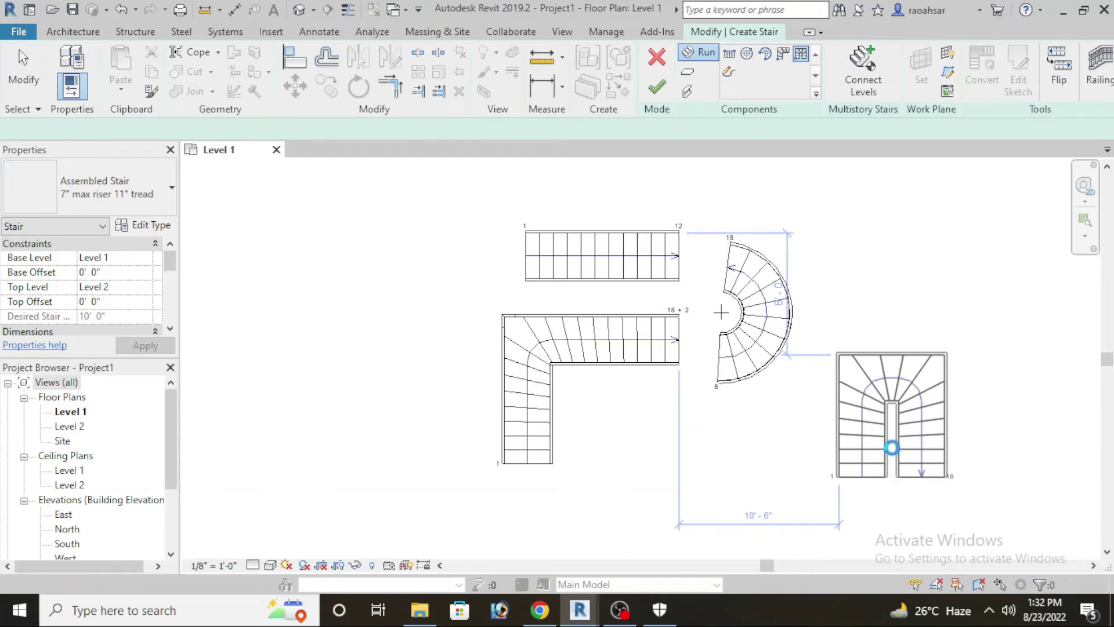
{"action": "left_click", "coordinate": [928, 458]}
{"action": "scroll", "coordinate": [928, 459], "scroll_direction": "up", "scroll_amount": 5}
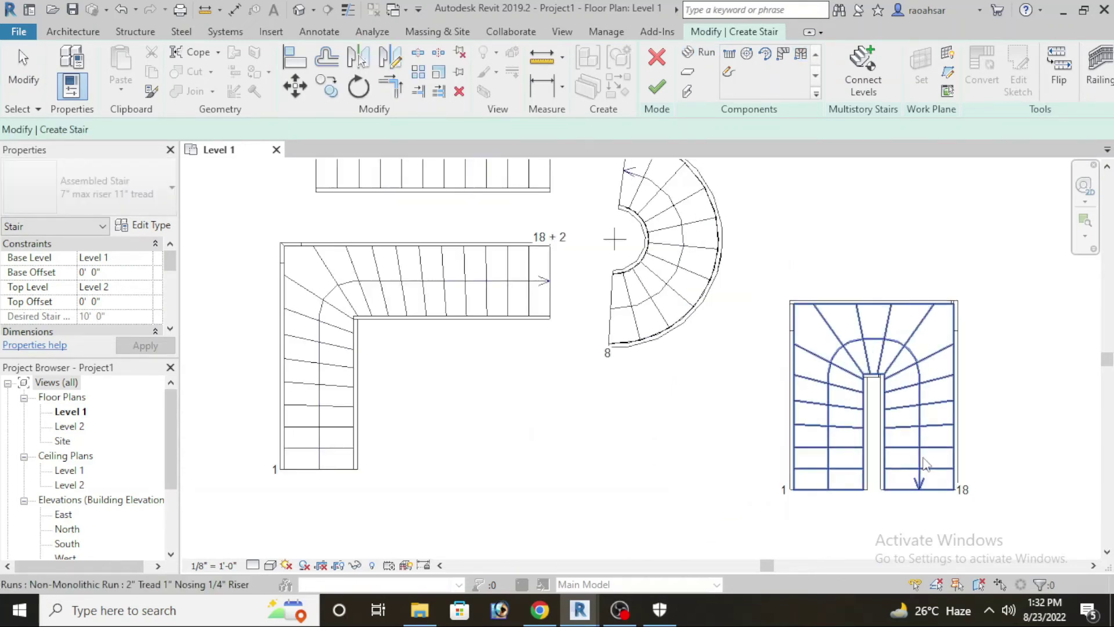
- Lengthen the U-shaped winder's right exit leg by two risers to 18 + 2
{"action": "left_click", "coordinate": [924, 457]}
{"action": "key", "text": "Escape"}
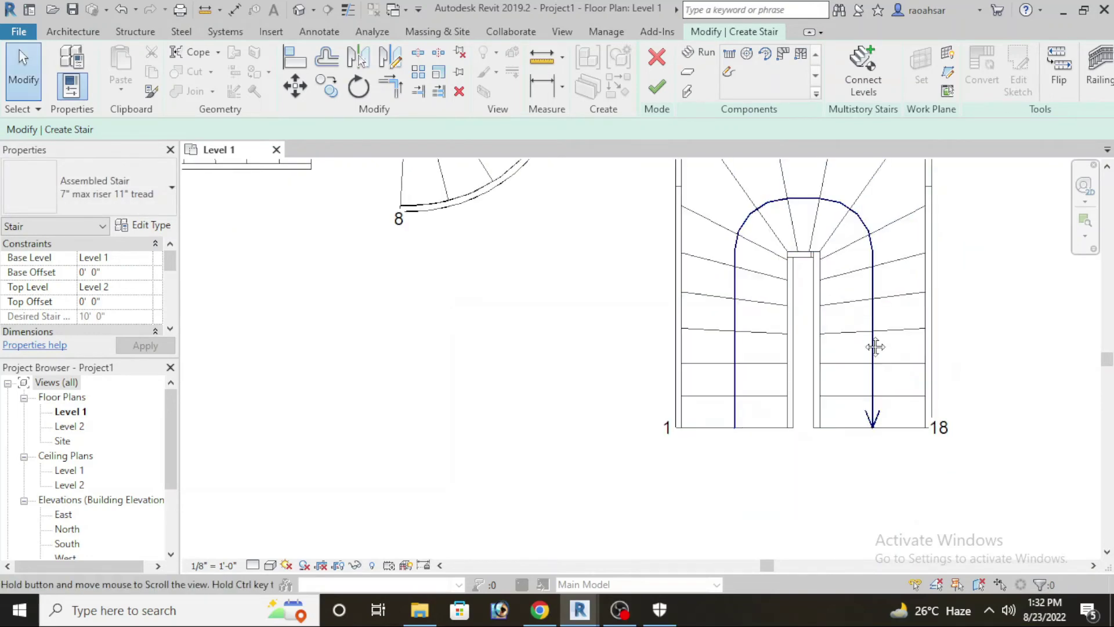
{"action": "middle_click_drag", "start_coordinate": [872, 343], "coordinate": [873, 373]}
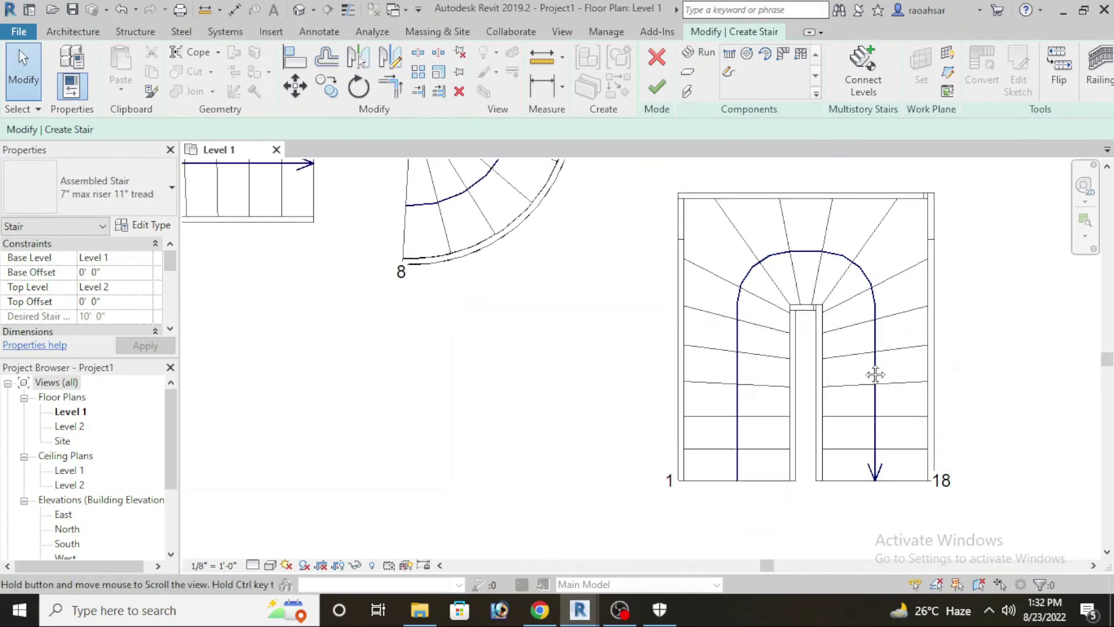
{"action": "left_click", "coordinate": [871, 474]}
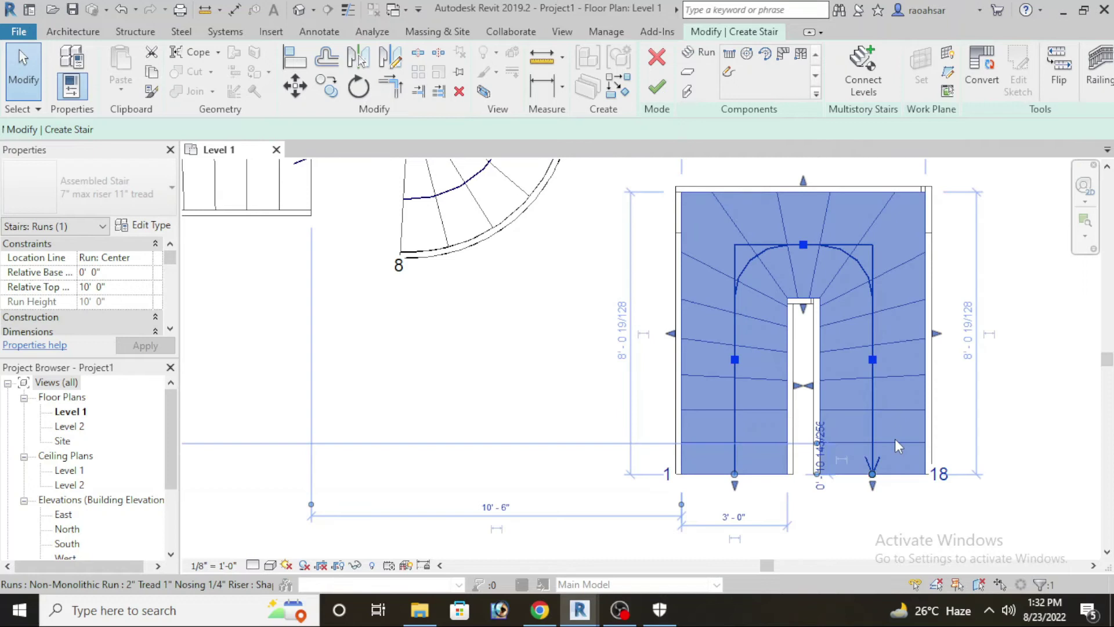
{"action": "middle_click_drag", "start_coordinate": [887, 496], "coordinate": [873, 453]}
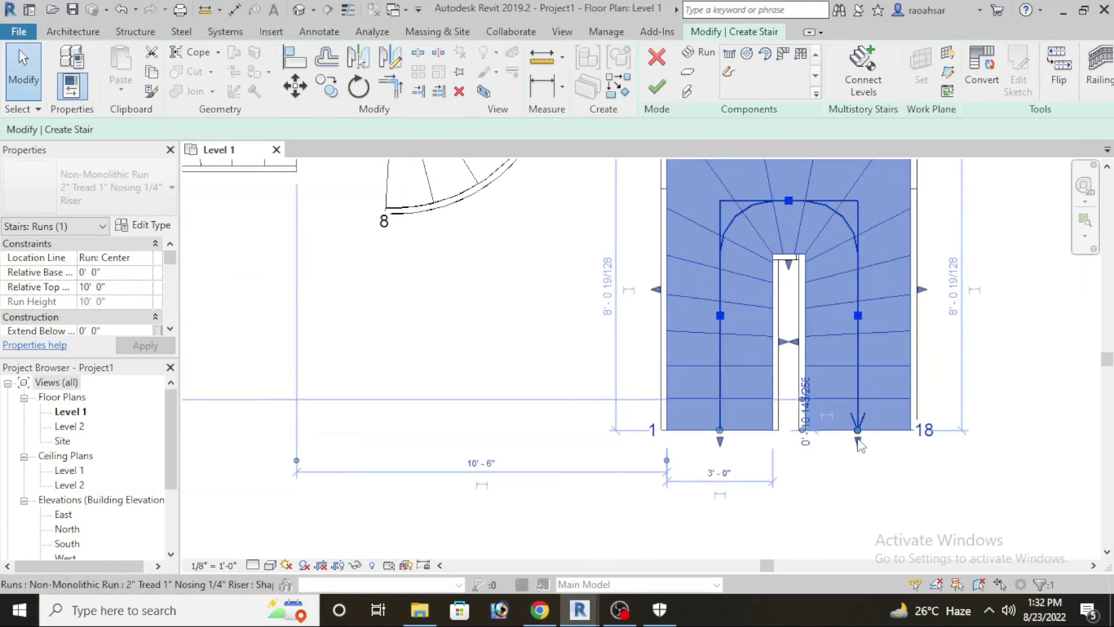
{"action": "left_click_drag", "start_coordinate": [858, 442], "coordinate": [858, 482]}
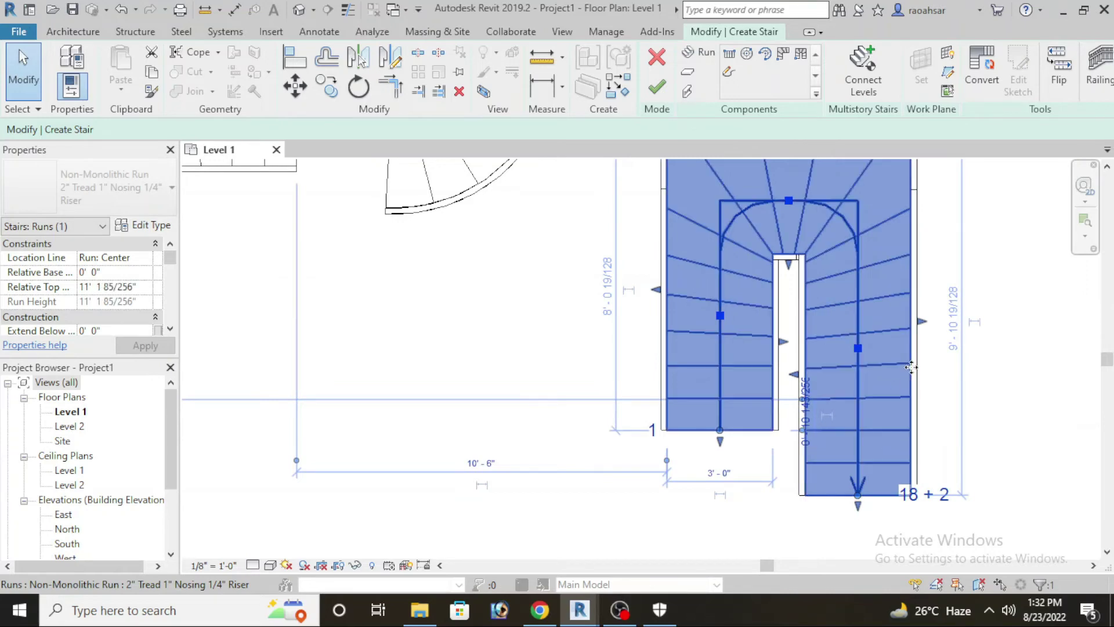
{"action": "scroll", "coordinate": [910, 367], "scroll_direction": "down", "scroll_amount": 3}
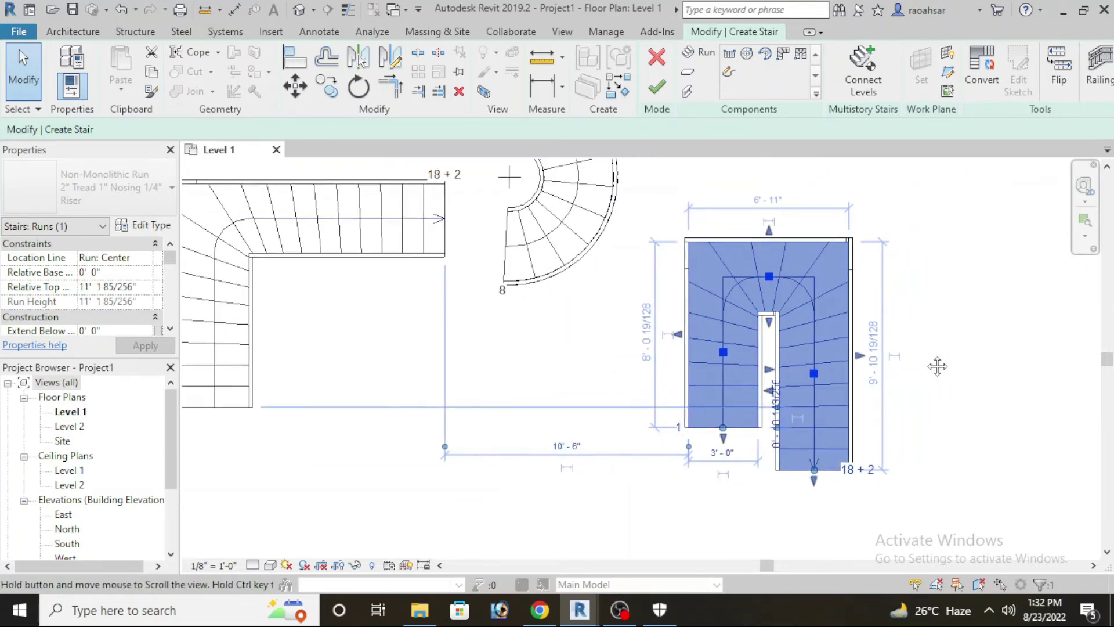
{"action": "scroll", "coordinate": [937, 367], "scroll_direction": "down", "scroll_amount": 2}
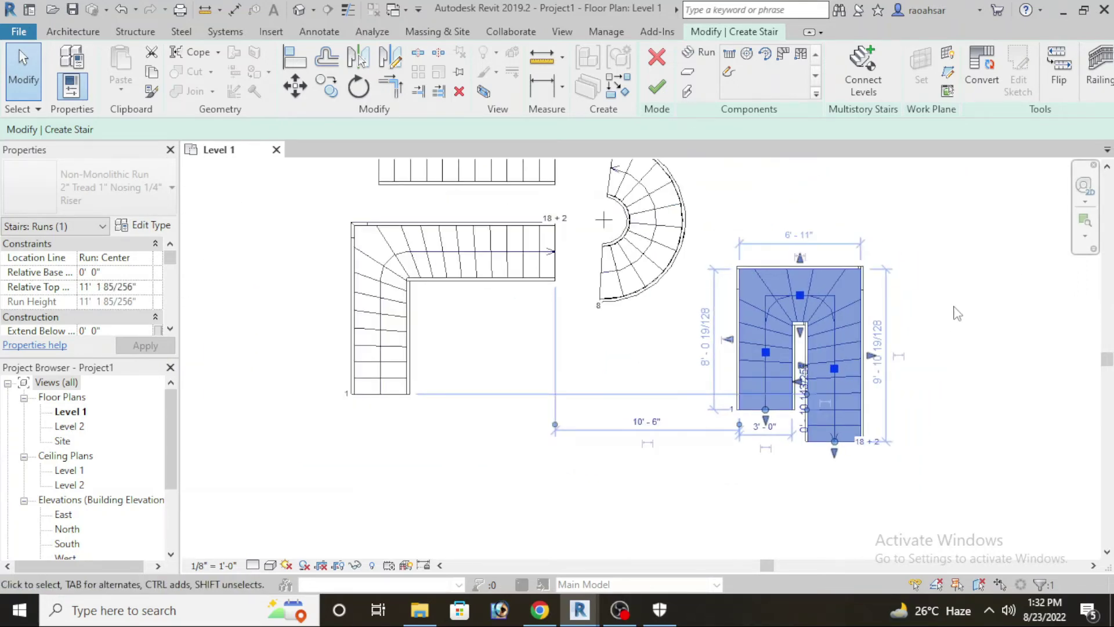
{"action": "scroll", "coordinate": [952, 313], "scroll_direction": "down", "scroll_amount": 1}
{"action": "middle_click_drag", "start_coordinate": [952, 313], "coordinate": [940, 351]}
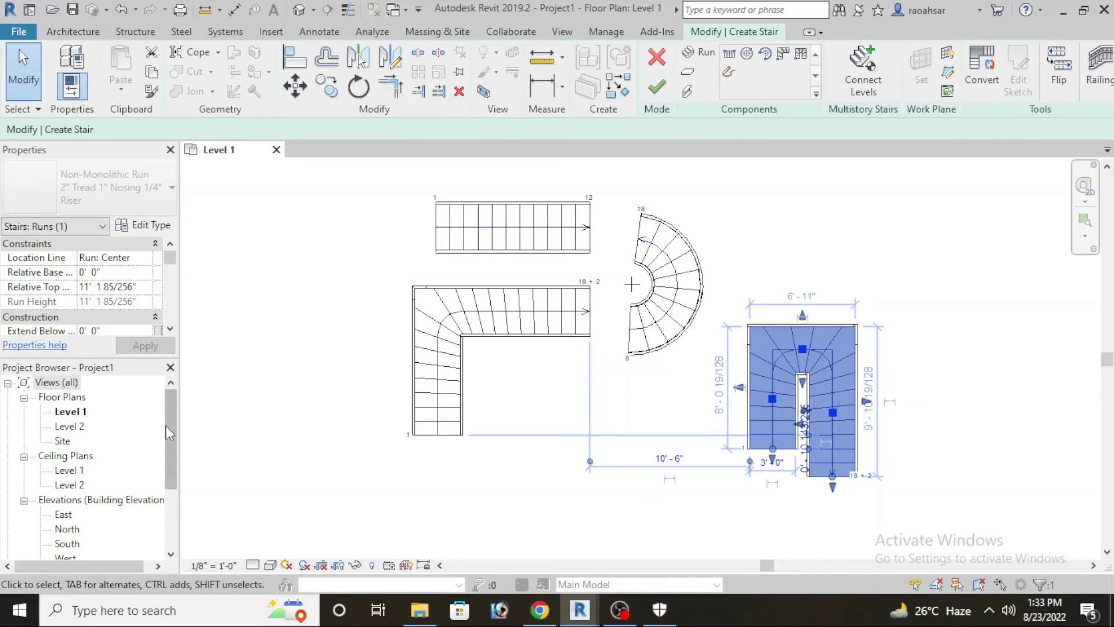
- Open the 3D view and orbit and zoom to see the four stair runs at an angle
{"action": "left_click", "coordinate": [56, 382]}
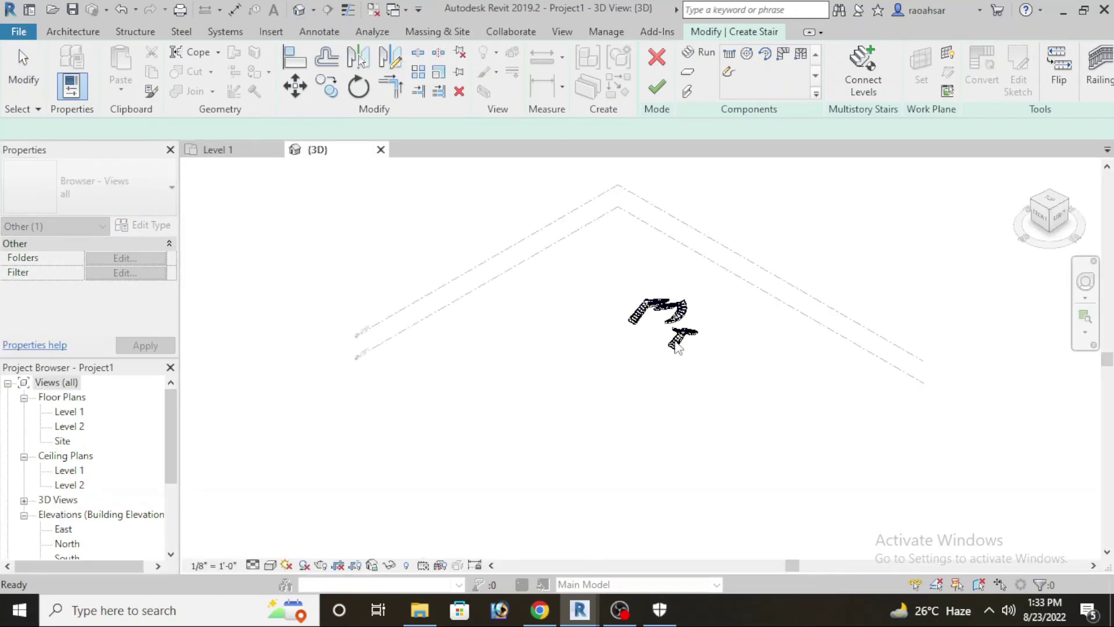
{"action": "scroll", "coordinate": [638, 348], "scroll_direction": "up", "scroll_amount": 5}
{"action": "scroll", "coordinate": [663, 325], "scroll_direction": "up", "scroll_amount": 1}
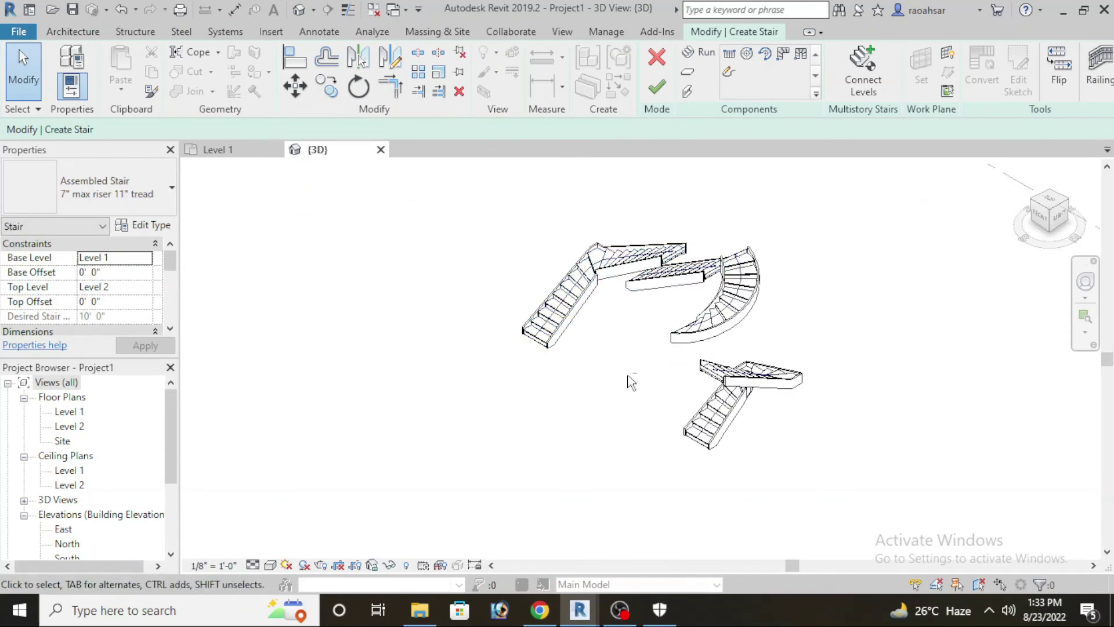
{"action": "mouse_move", "coordinate": [632, 381]}
{"action": "middle_mouse_down", "text": "shift"}
{"action": "mouse_move", "coordinate": [660, 385]}
{"action": "mouse_move", "coordinate": [624, 366]}
{"action": "middle_mouse_up", "text": "shift"}
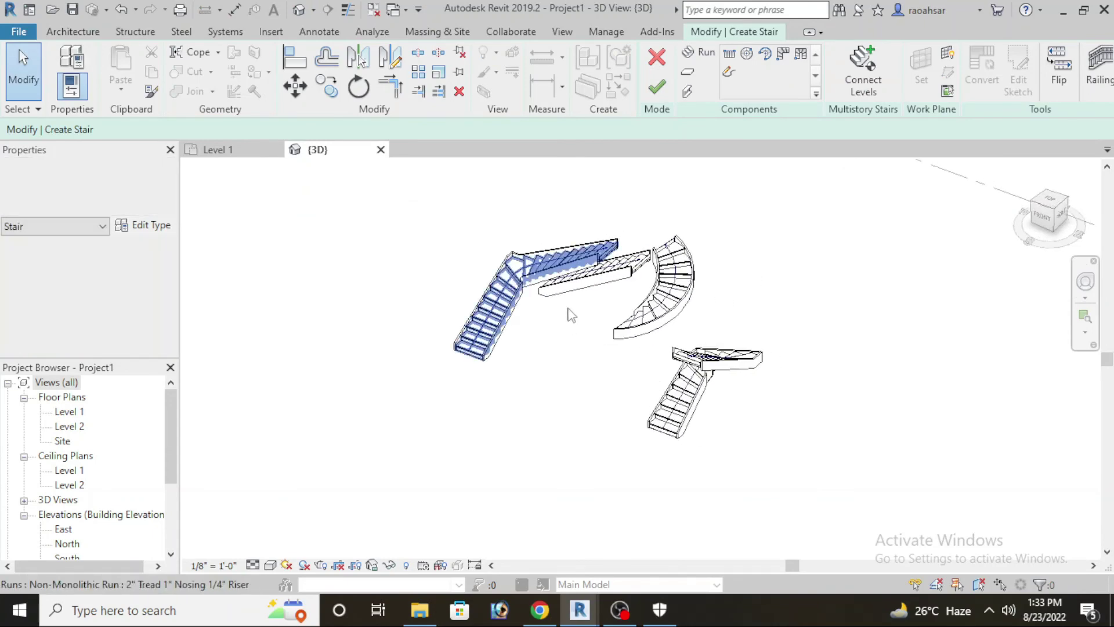
{"action": "scroll", "coordinate": [569, 316], "scroll_direction": "up", "scroll_amount": 3}
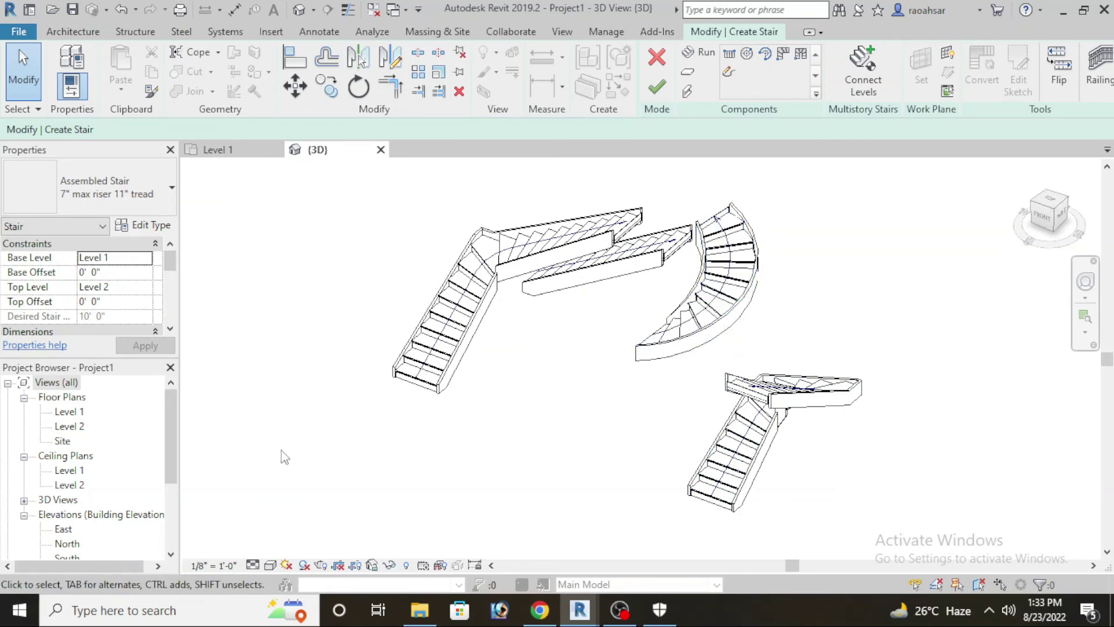
- Set the 3D visual style to Shaded and reopen the Level 1 floor plan
{"action": "left_click", "coordinate": [270, 566]}
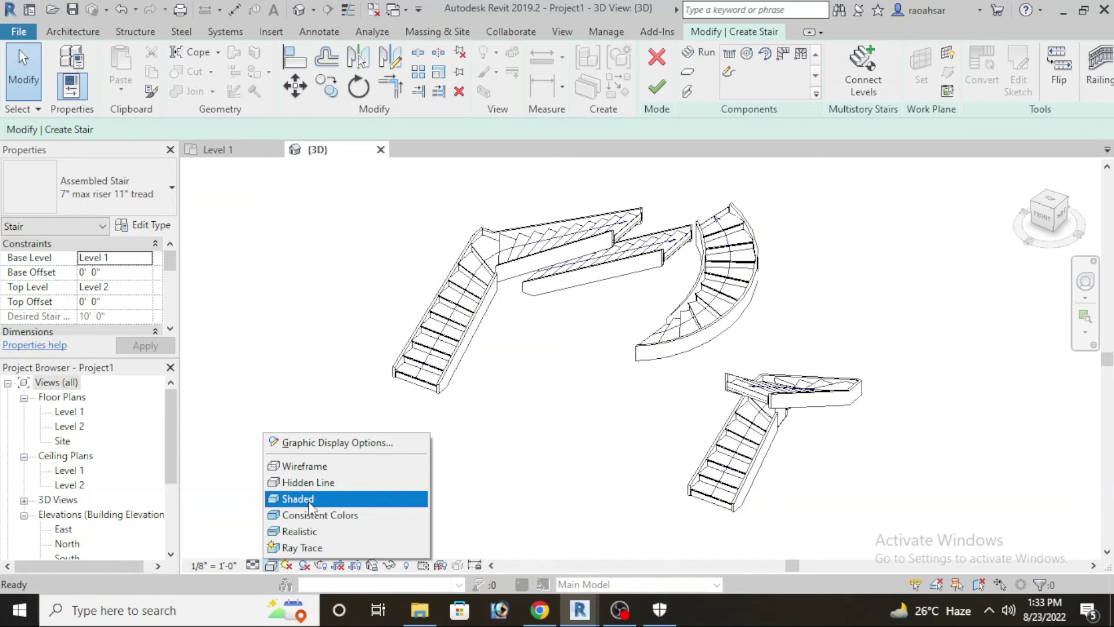
{"action": "left_click", "coordinate": [316, 499]}
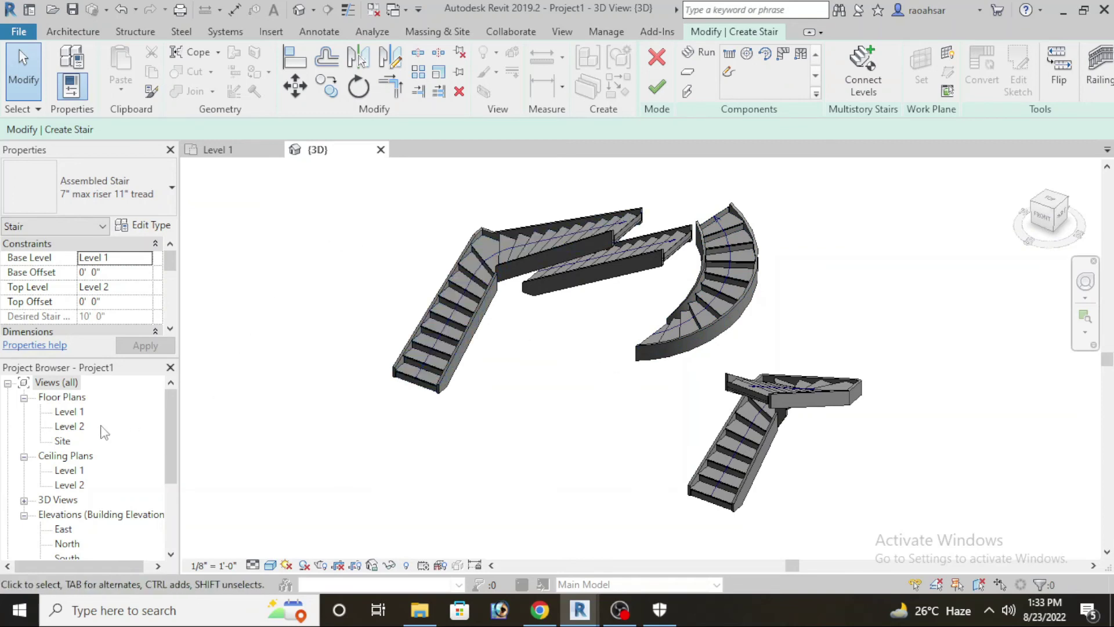
{"action": "double_click", "coordinate": [70, 411]}
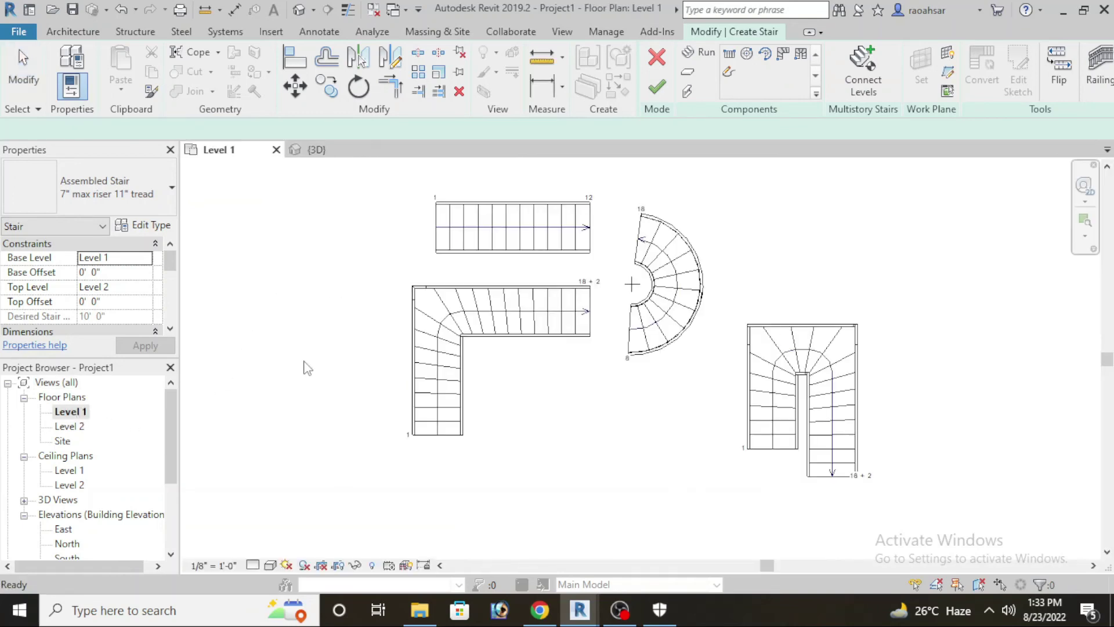